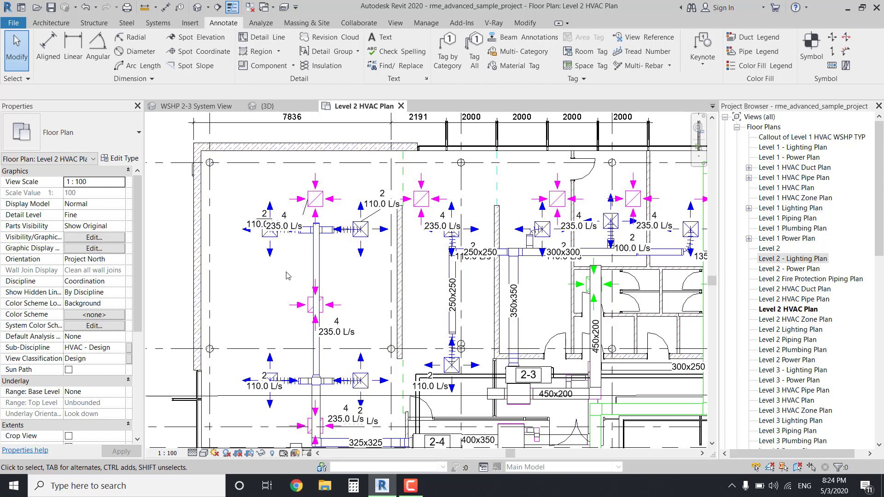
# - Inspect the vertical supply duct and two supply diffusers by selecting each in turn
pyautogui.click(315, 265)
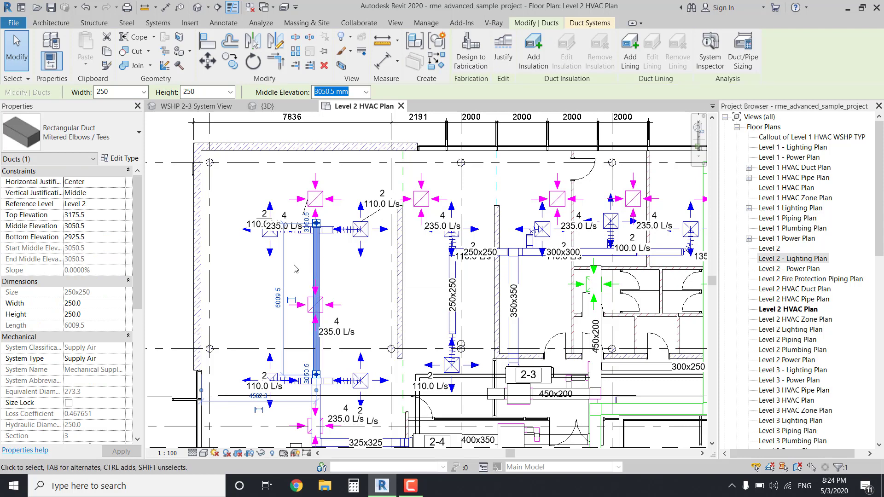
pyautogui.click(295, 269)
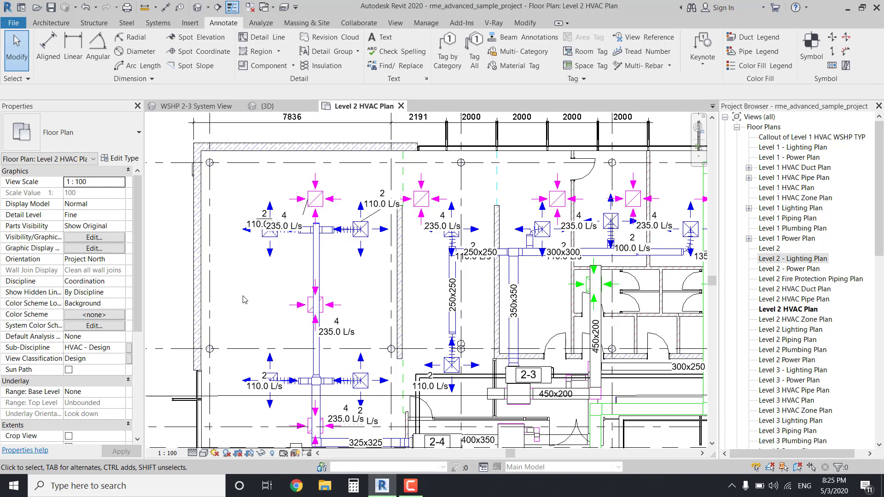
pyautogui.click(270, 253)
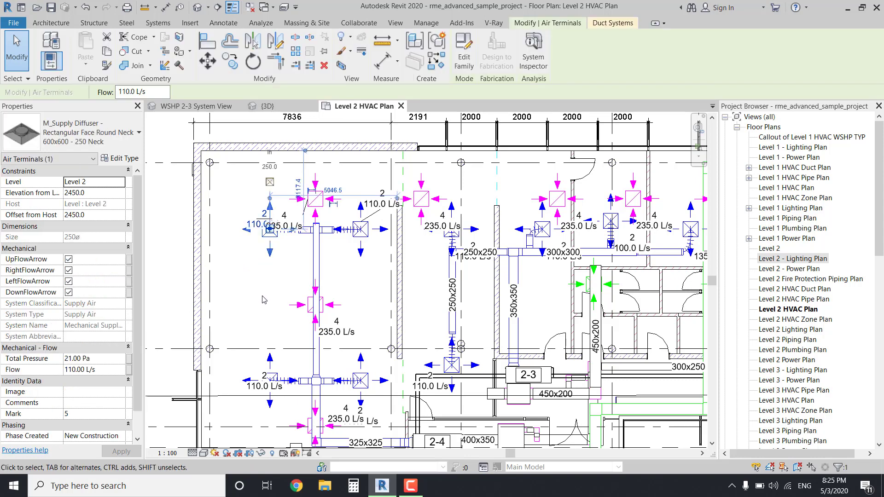
pyautogui.click(360, 254)
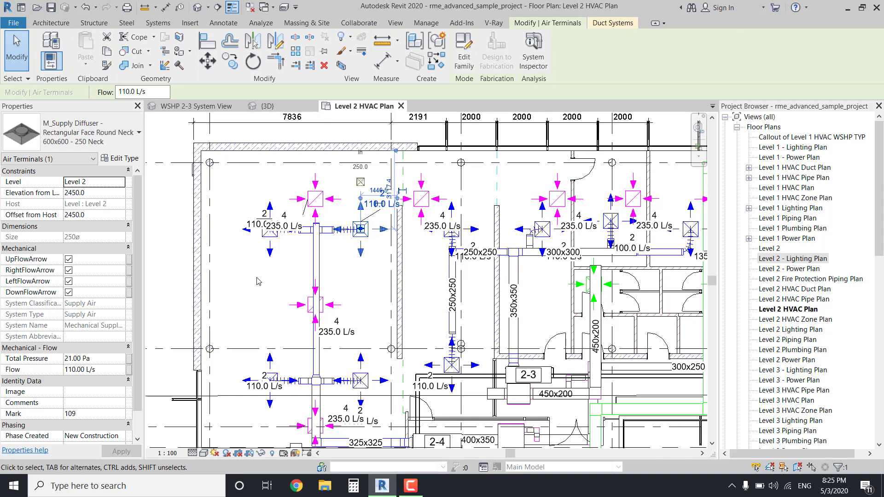
# - Clear the selection, then select two left-side supply diffusers together as Air Terminals (2)
pyautogui.press('Escape')
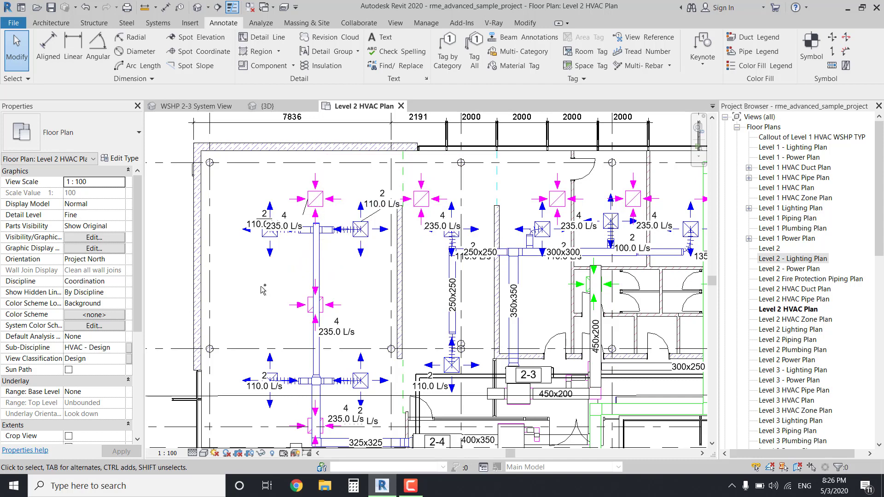
pyautogui.click(271, 259)
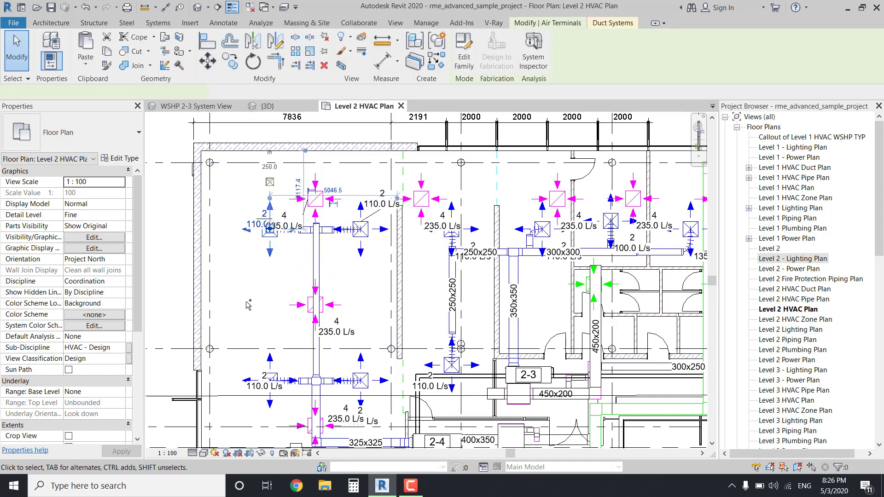
pyautogui.keyDown('ctrl'); pyautogui.click(363, 267); pyautogui.keyUp('ctrl')
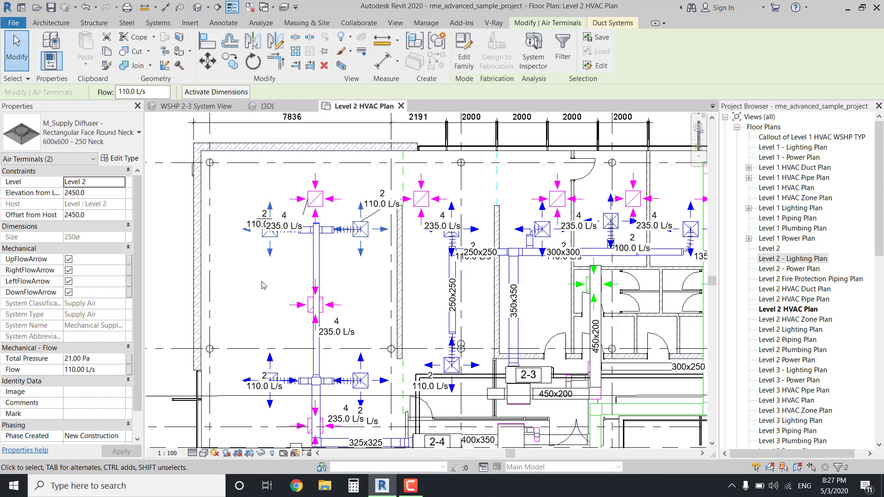
# - Add the return diffuser, making three air terminals from multiple families selected
pyautogui.keyDown('ctrl'); pyautogui.click(297, 308); pyautogui.keyUp('ctrl')
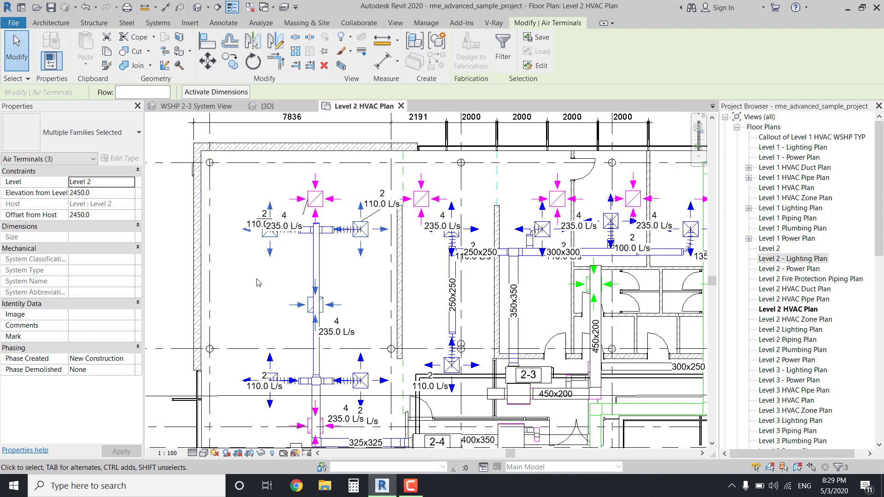
# - Add the vertical supply duct to the diffuser selection, then deselect everything
pyautogui.keyDown('ctrl'); pyautogui.click(314, 257); pyautogui.keyUp('ctrl')
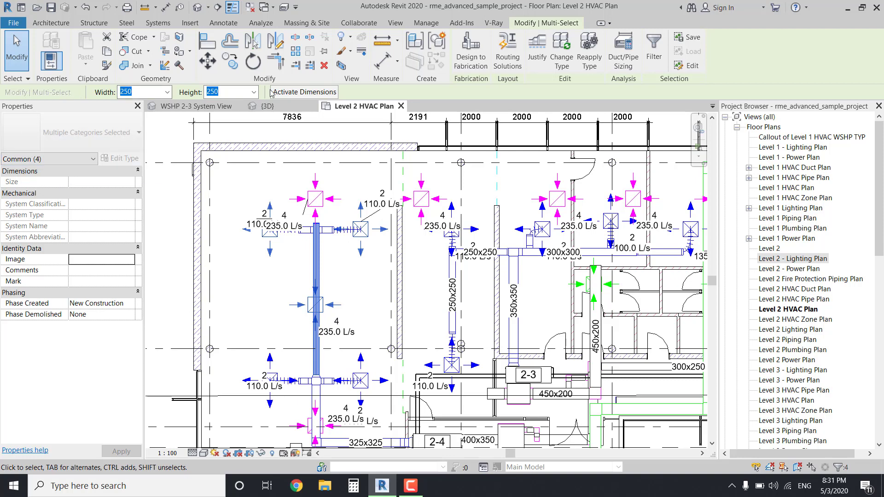
pyautogui.click(253, 288)
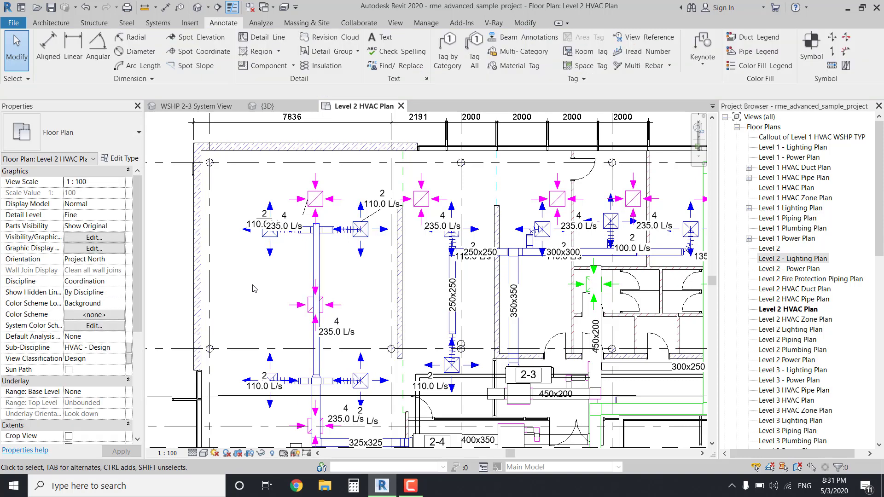
# - Select the four M_Supply Diffuser 600x600 terminals, with both return diffusers excluded
pyautogui.scroll(-1, 252, 288)
pyautogui.scroll(-1, 252, 289)
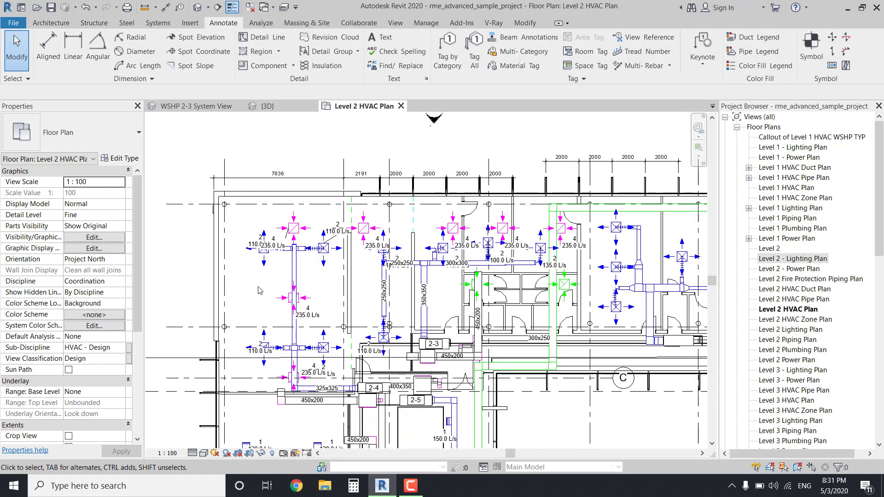
pyautogui.moveTo(266, 297); pyautogui.dragTo(245, 279, button='middle')
pyautogui.scroll(2, 238, 276)
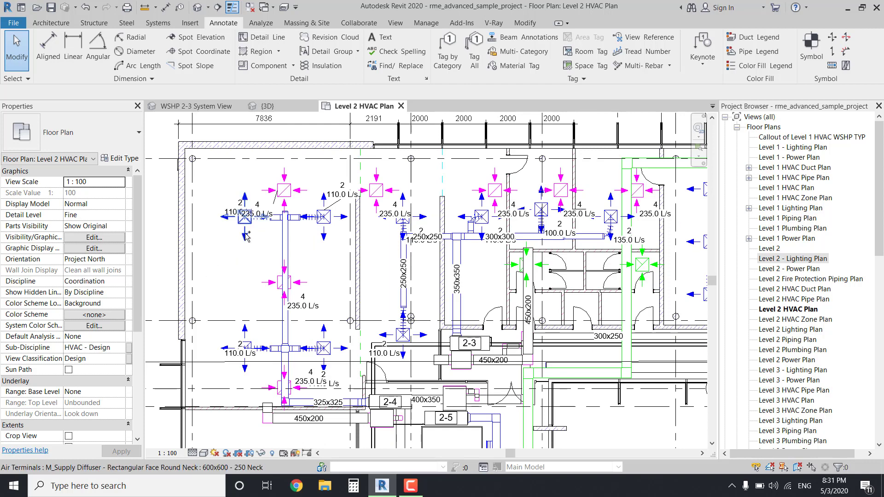
pyautogui.click(244, 216)
pyautogui.keyDown('ctrl'); pyautogui.click(284, 189); pyautogui.keyUp('ctrl')
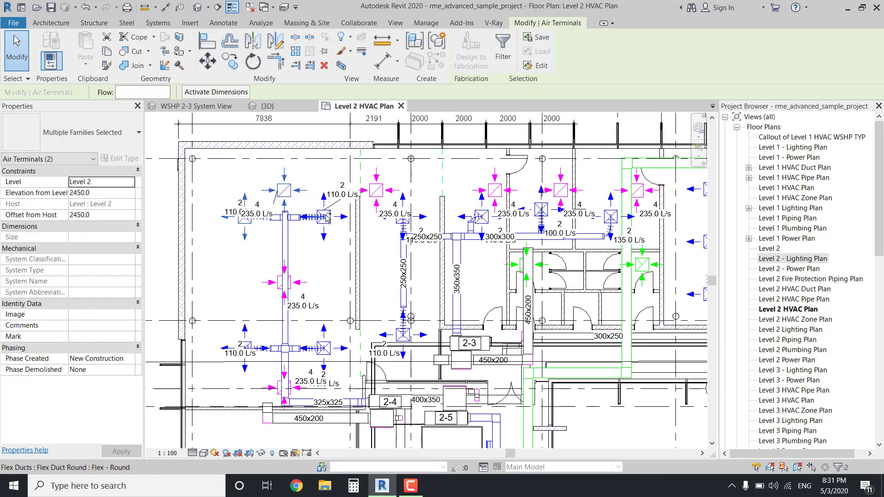
pyautogui.keyDown('ctrl'); pyautogui.click(304, 283); pyautogui.keyUp('ctrl')
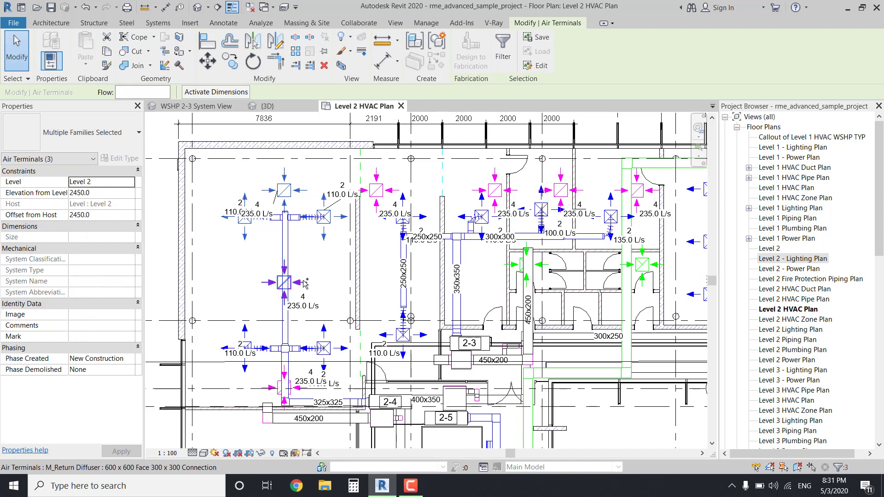
pyautogui.keyDown('ctrl'); pyautogui.click(331, 332); pyautogui.keyUp('ctrl')
pyautogui.keyDown('ctrl'); pyautogui.click(247, 330); pyautogui.keyUp('ctrl')
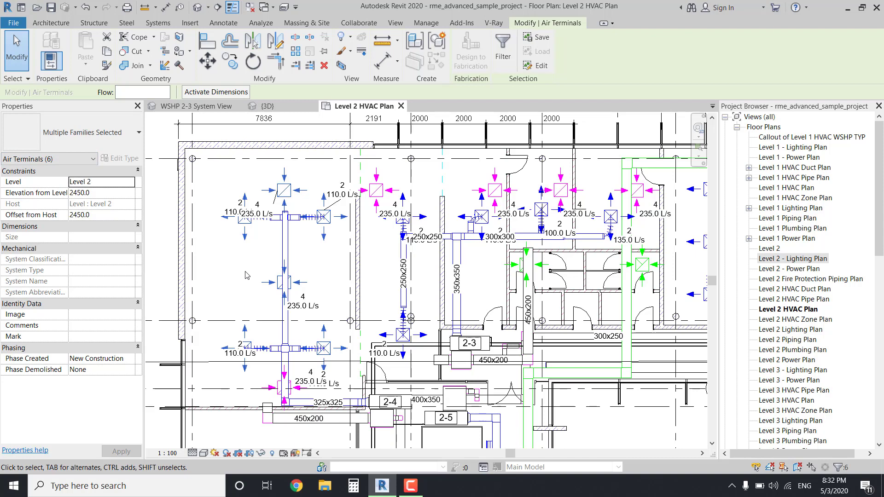
pyautogui.keyDown('shift'); pyautogui.click(266, 286); pyautogui.keyUp('shift')
pyautogui.keyDown('shift'); pyautogui.click(326, 175); pyautogui.keyUp('shift')
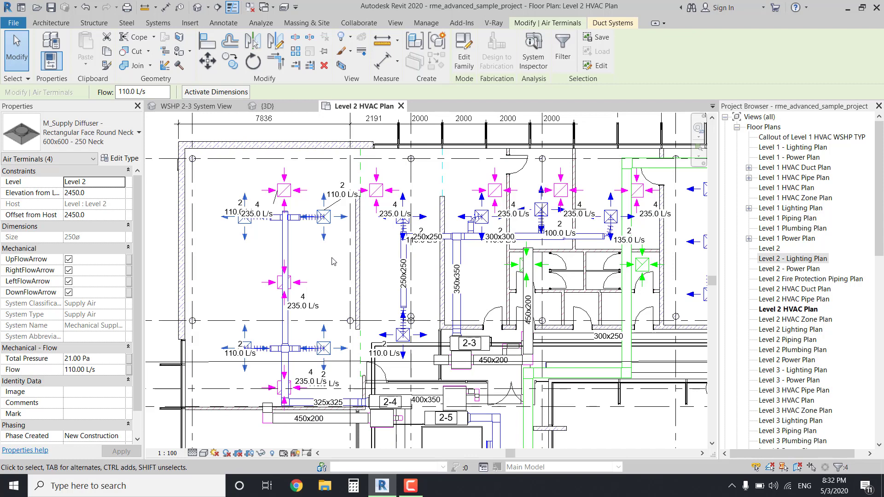
# - Deselect the four supply diffusers so nothing remains selected on Level 2
pyautogui.click(330, 263)
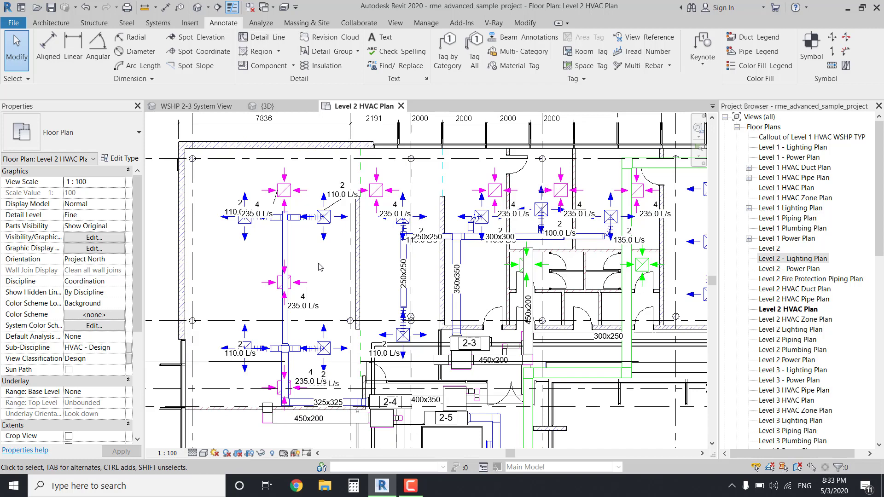
# - Zoom out to show a wider area of the Level 2 ductwork and terminals
pyautogui.scroll(2, 325, 271)
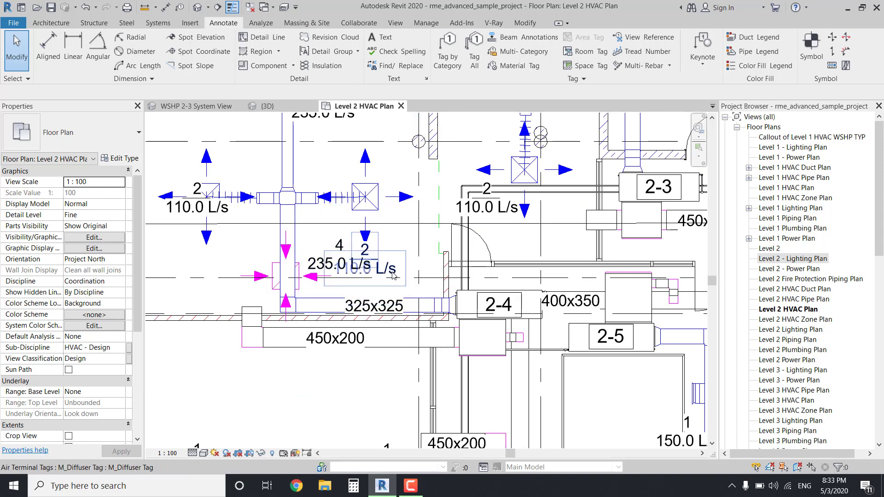
pyautogui.scroll(-2, 391, 273)
pyautogui.scroll(-1, 390, 273)
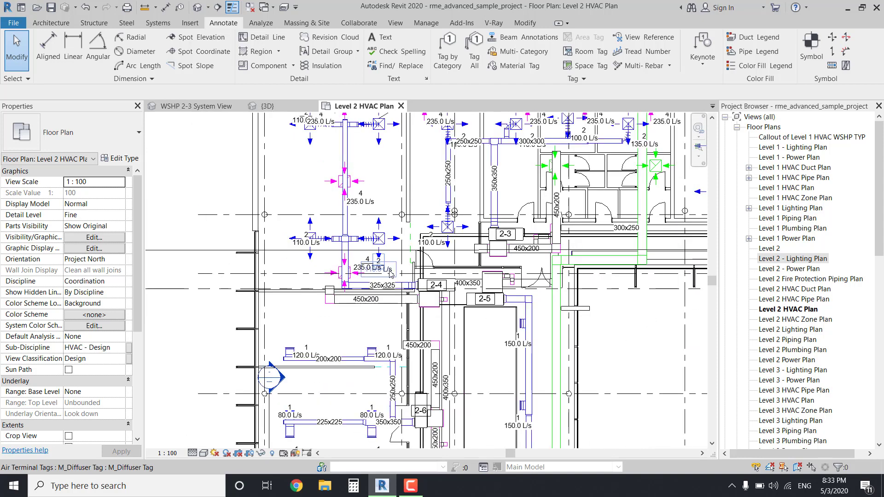
pyautogui.scroll(-1, 390, 273)
pyautogui.scroll(-1, 391, 273)
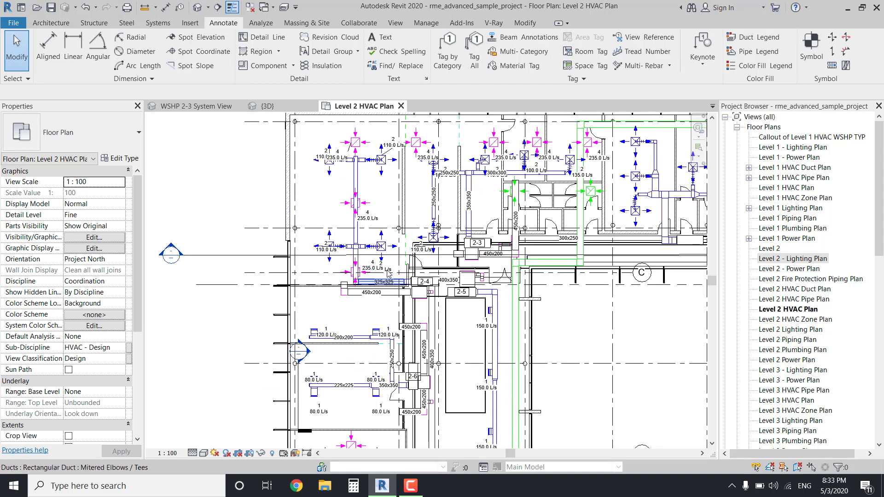
pyautogui.scroll(-1, 387, 271)
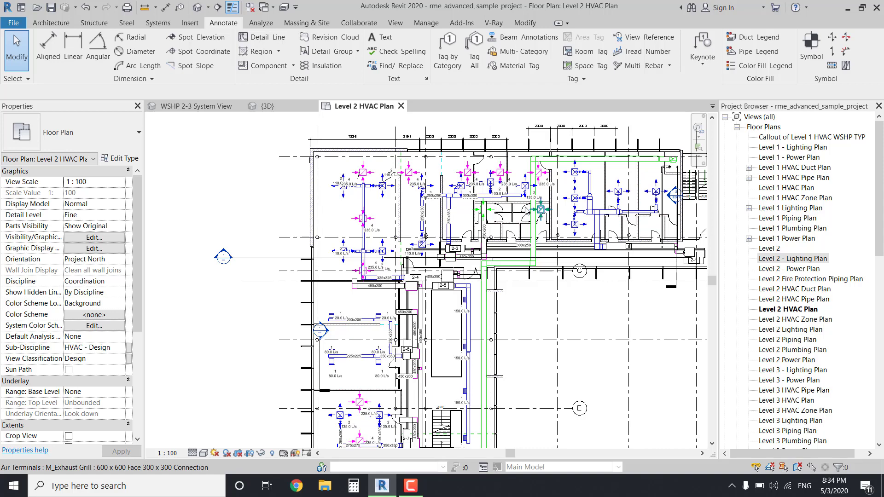
# - Select the M_Exhaust Grill 600 x 600 air terminal, then release it with Esc
pyautogui.click(526, 211)
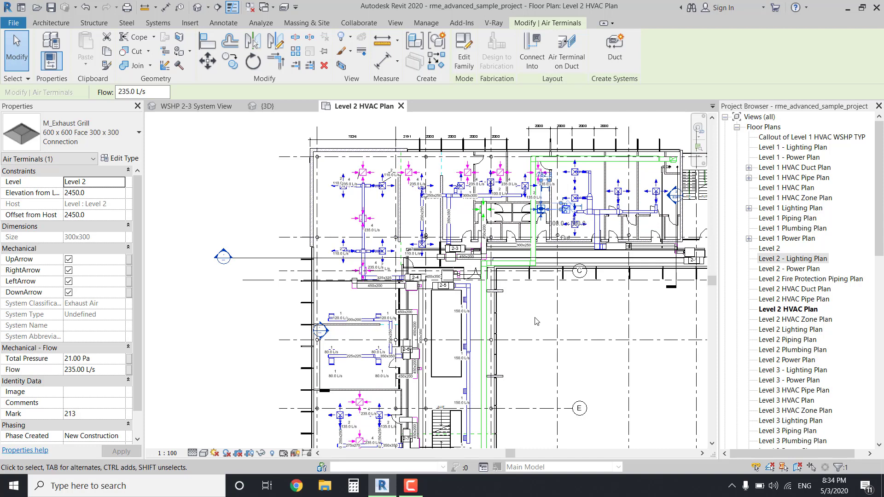
pyautogui.press('Escape')
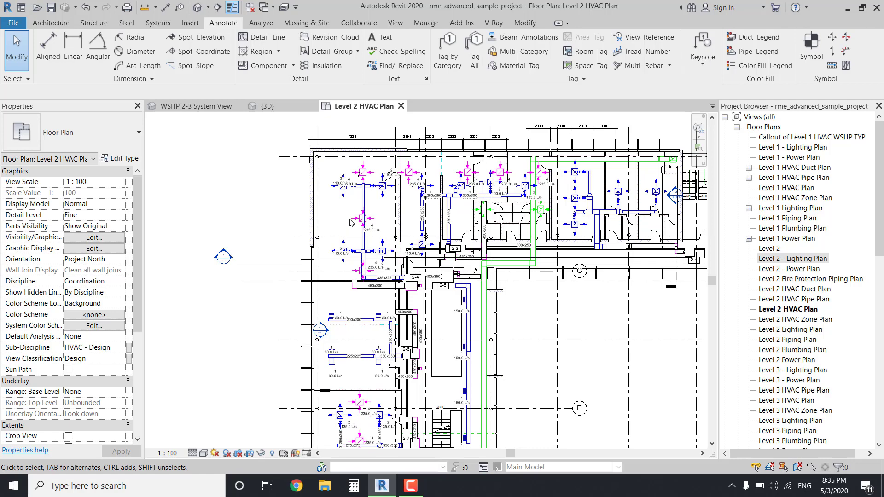
# - Switch to the {3D} view and pan over the ductwork
pyautogui.click(280, 106)
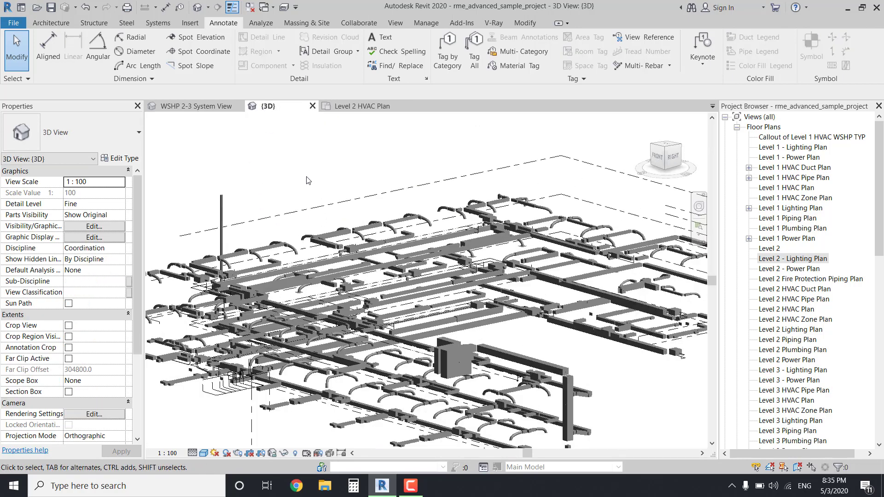
pyautogui.scroll(-5, 307, 181)
pyautogui.scroll(1, 530, 340)
pyautogui.scroll(2, 530, 341)
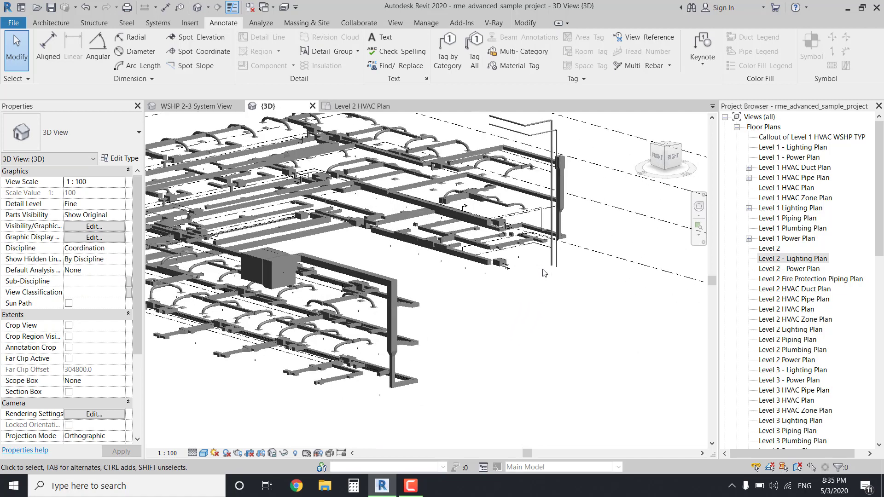
pyautogui.scroll(2, 530, 341)
pyautogui.moveTo(531, 340); pyautogui.dragTo(573, 437, button='middle')
# - Zoom in on a duct and highlight its whole branch with Tab
pyautogui.scroll(-1, 562, 405)
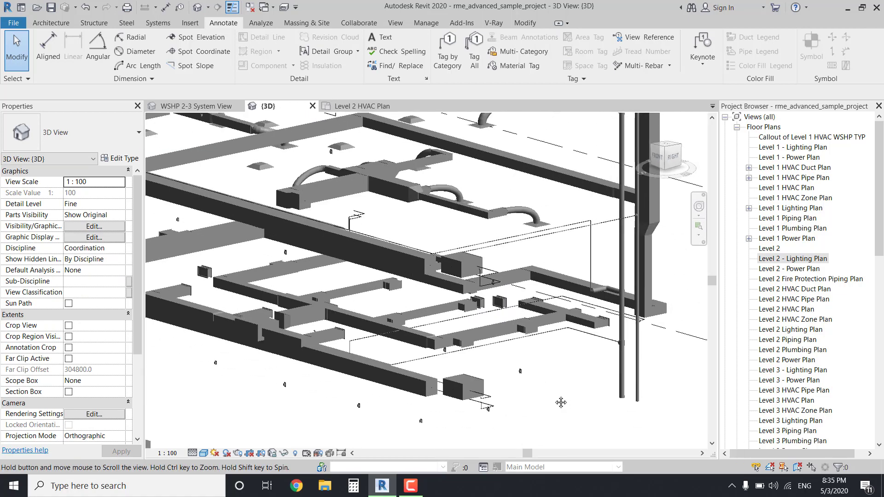
pyautogui.scroll(-1, 458, 400)
pyautogui.scroll(1, 458, 400)
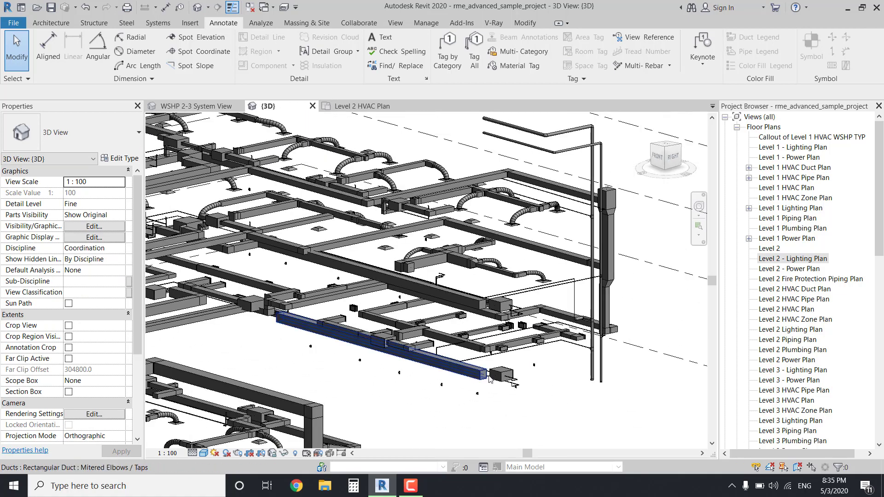
pyautogui.scroll(1, 554, 366)
pyautogui.scroll(1, 553, 367)
pyautogui.scroll(1, 557, 359)
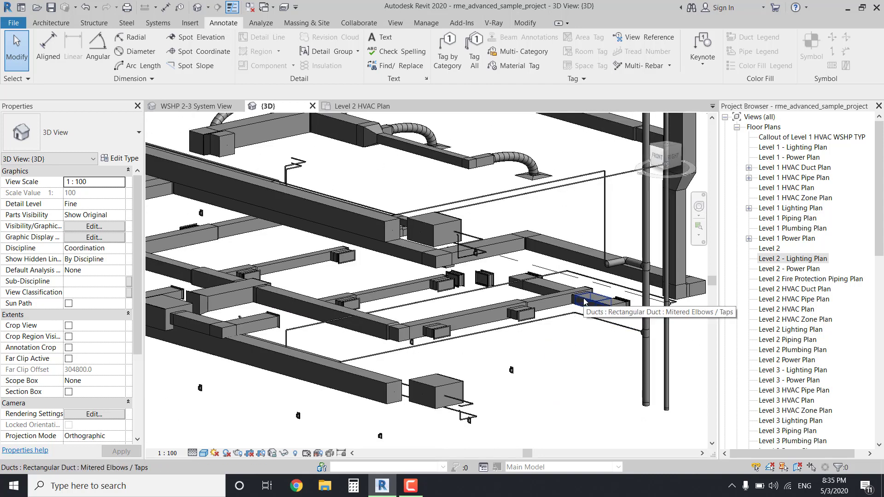
pyautogui.scroll(1, 584, 299)
pyautogui.scroll(1, 583, 300)
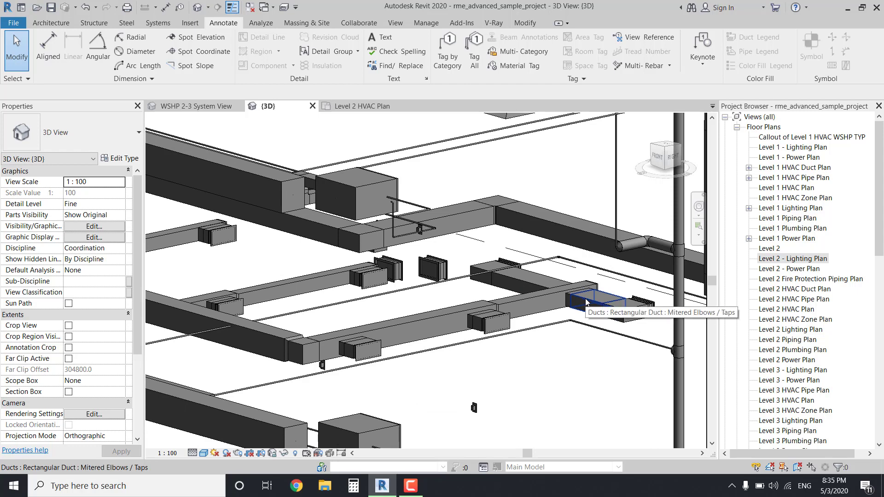
pyautogui.press('Tab')
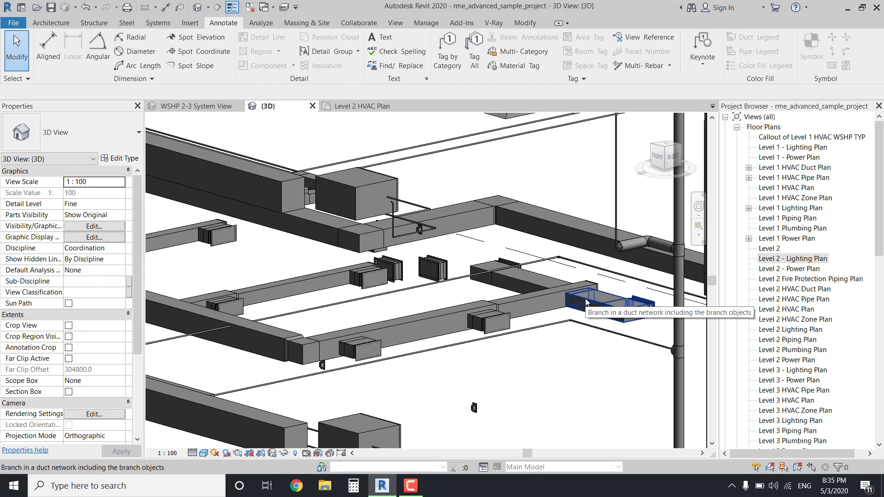
# - Tab-cycle to the full duct network and select all 2715 connected elements
pyautogui.click(586, 301)
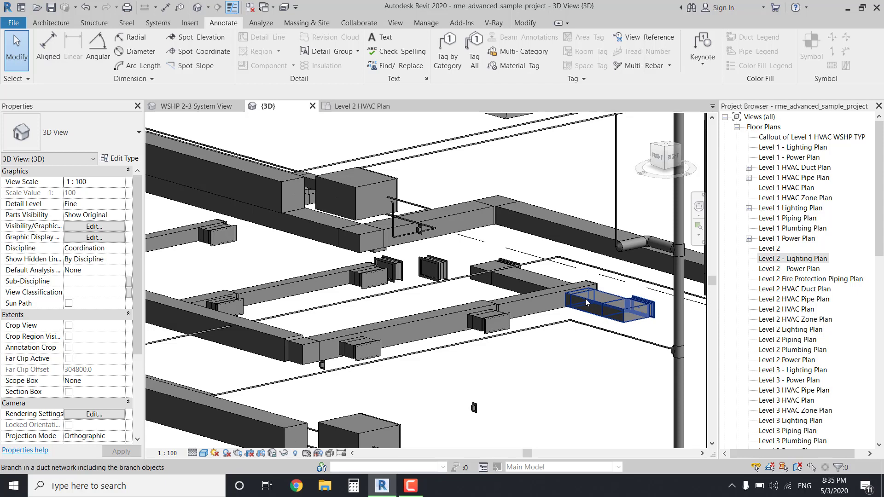
pyautogui.press('Tab')
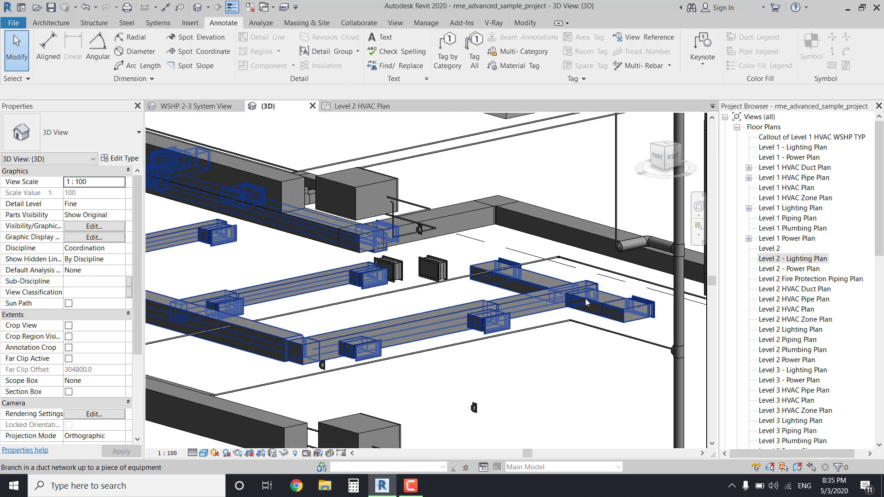
pyautogui.press('Tab')
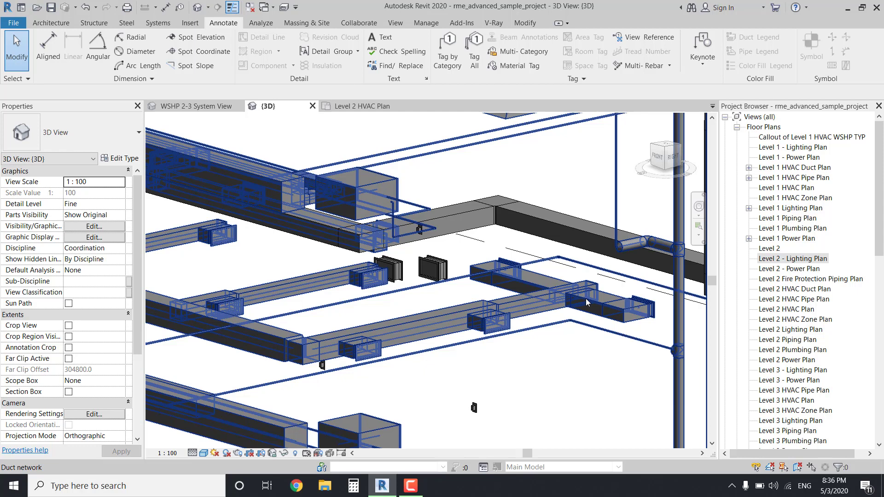
pyautogui.click(585, 301)
# - Zoom out, clear the 2715-element duct selection, and return to the Level 2 HVAC Plan
pyautogui.scroll(-1, 525, 384)
pyautogui.scroll(-2, 524, 384)
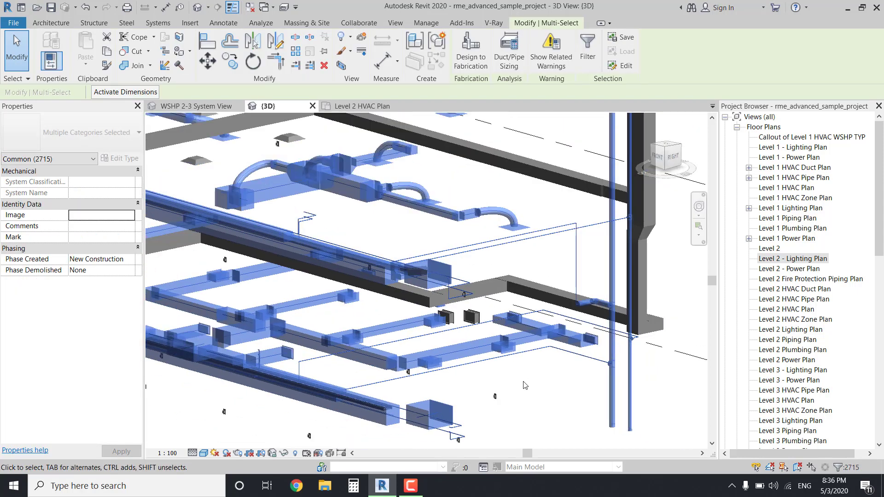
pyautogui.scroll(-2, 525, 385)
pyautogui.scroll(-2, 524, 385)
pyautogui.scroll(-1, 525, 385)
pyautogui.scroll(-2, 525, 385)
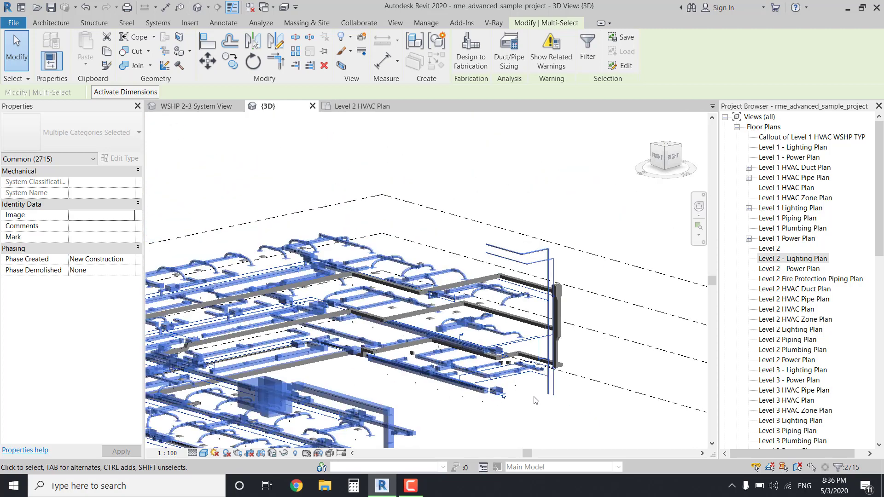
pyautogui.scroll(-1, 539, 410)
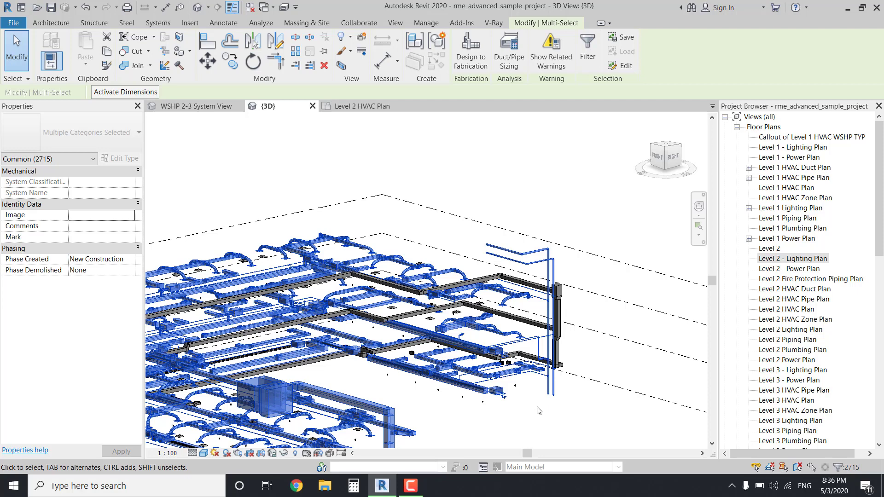
pyautogui.click(450, 154)
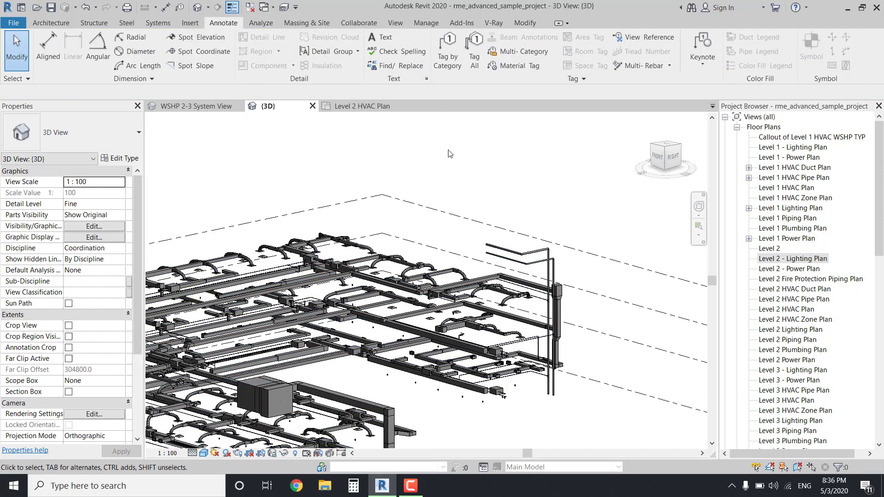
pyautogui.click(349, 107)
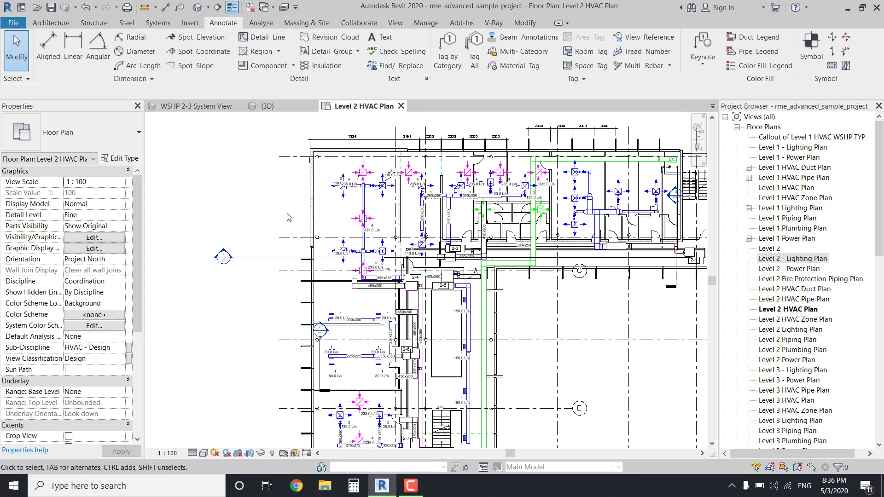
# - Tab-cycle from one duct through its branch to the whole duct network and select all 2715 elements
pyautogui.scroll(2, 289, 217)
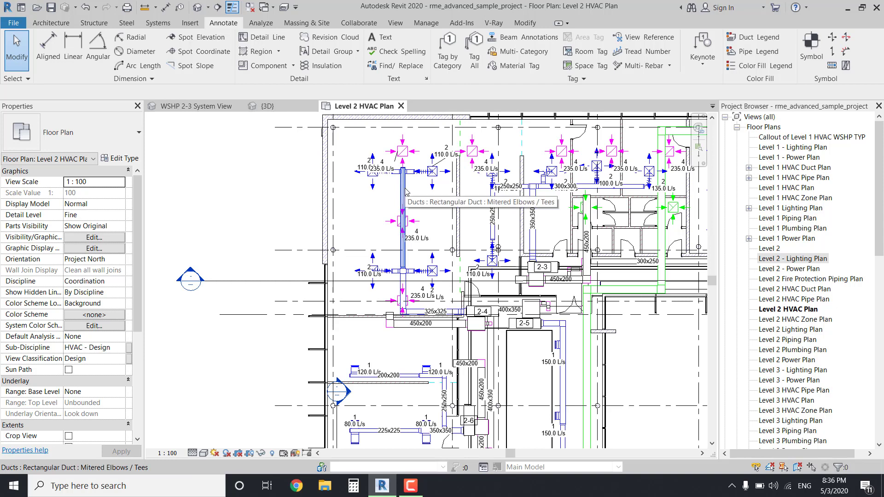
pyautogui.press('Tab')
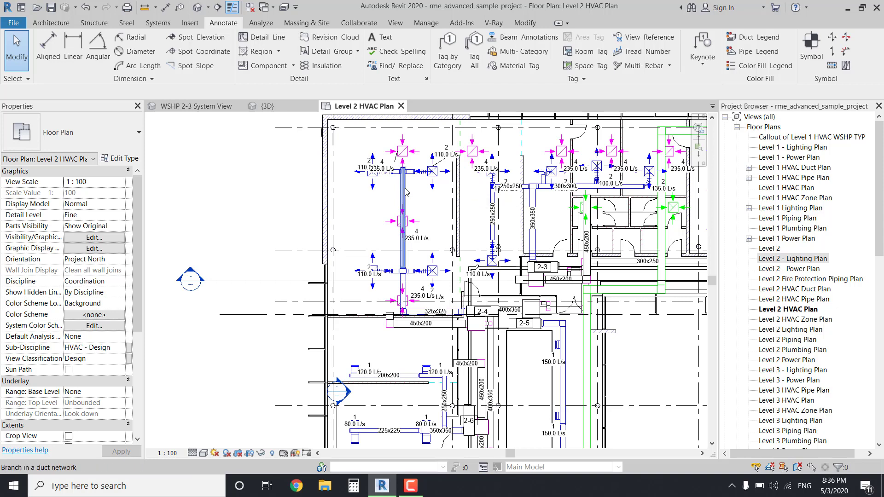
pyautogui.press('Tab')
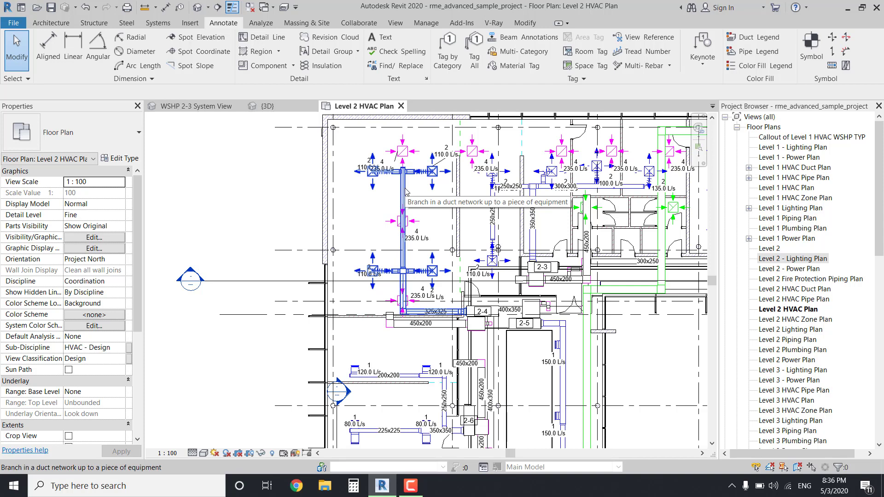
pyautogui.press('Tab')
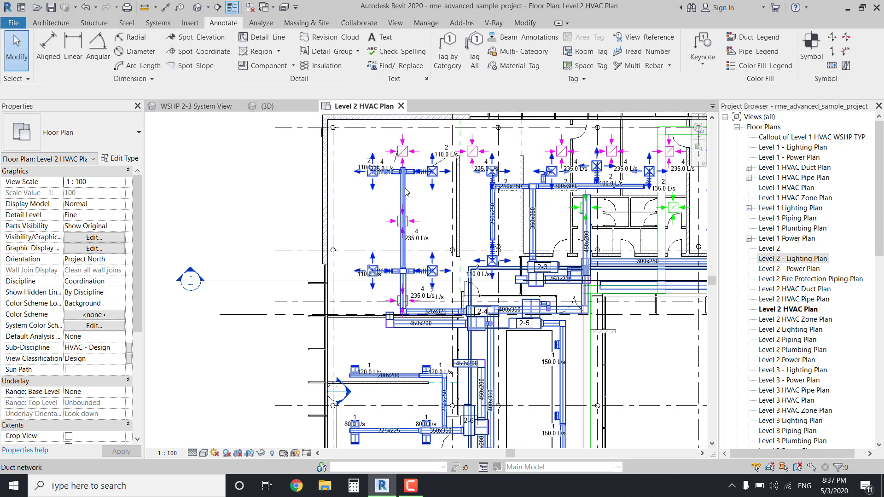
pyautogui.click(399, 200)
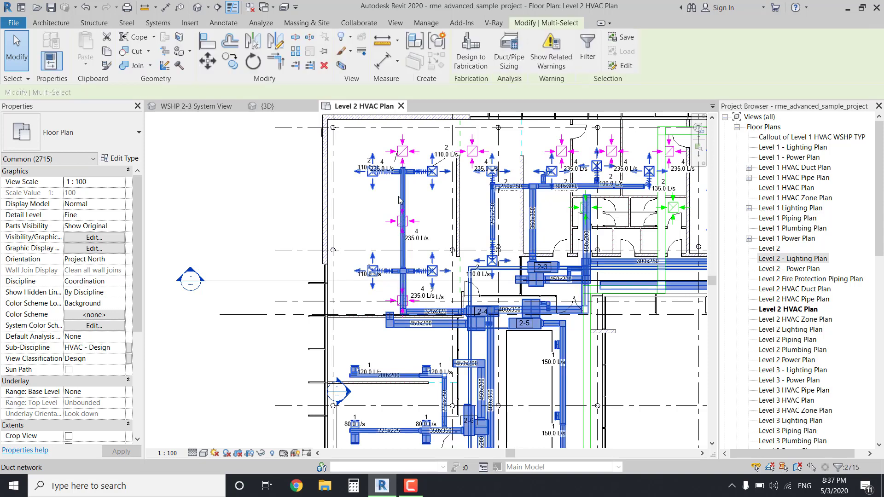
# - View the selected duct network in 3D, clear the selection, and return to Level 2 HVAC Plan
pyautogui.click(280, 106)
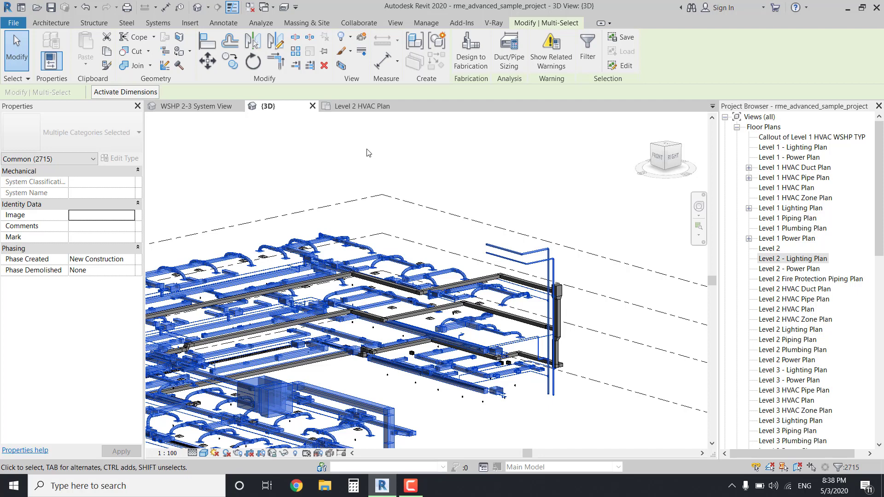
pyautogui.click(368, 153)
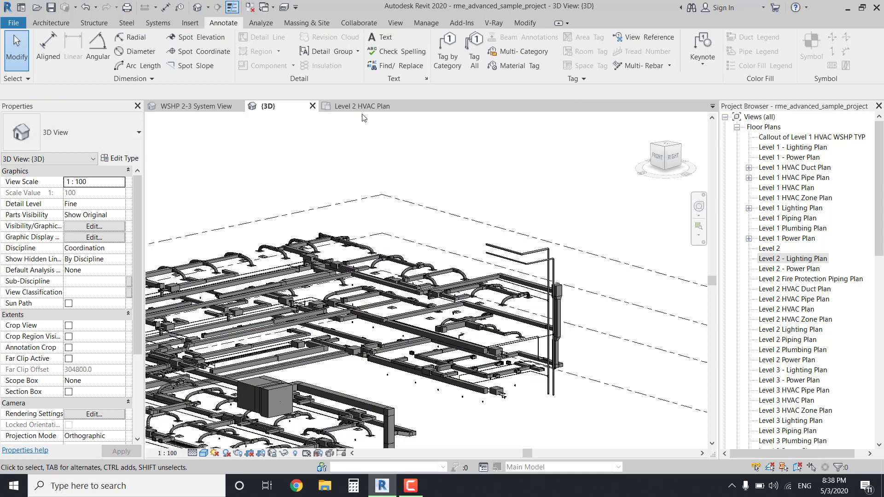
pyautogui.click(364, 106)
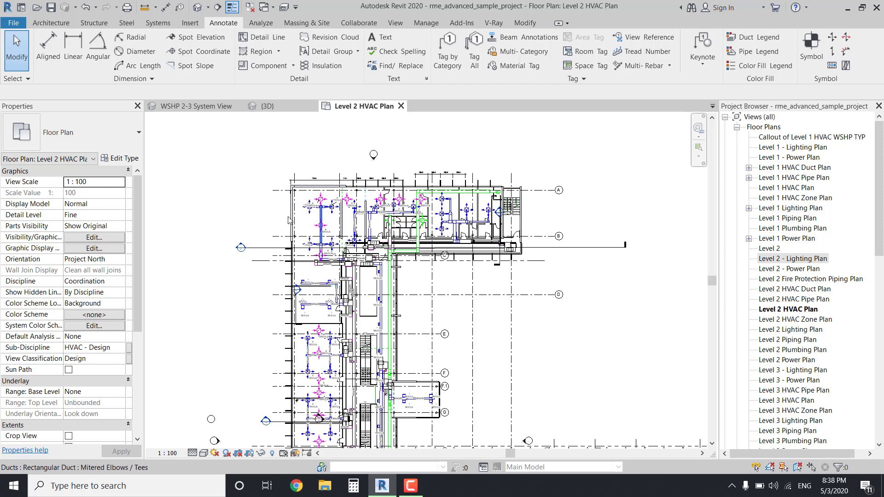
pyautogui.scroll(3, 274, 214)
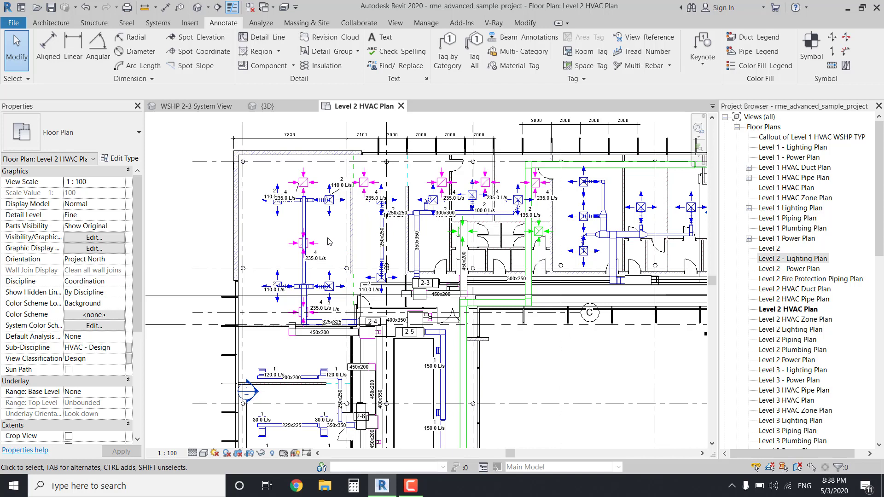
pyautogui.scroll(-2, 329, 243)
pyautogui.moveTo(329, 242); pyautogui.dragTo(320, 266, button='middle')
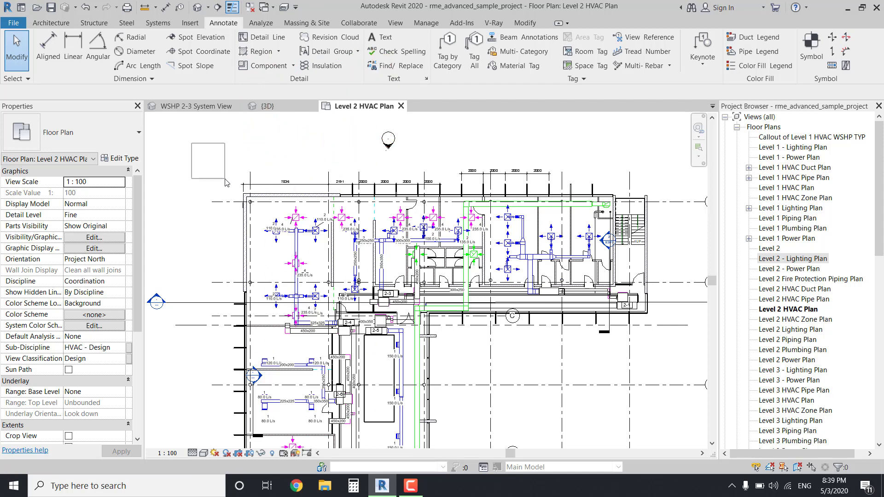
pyautogui.moveTo(225, 181); pyautogui.dragTo(227, 185)
pyautogui.moveTo(227, 185); pyautogui.dragTo(152, 190)
pyautogui.moveTo(153, 190); pyautogui.dragTo(154, 189)
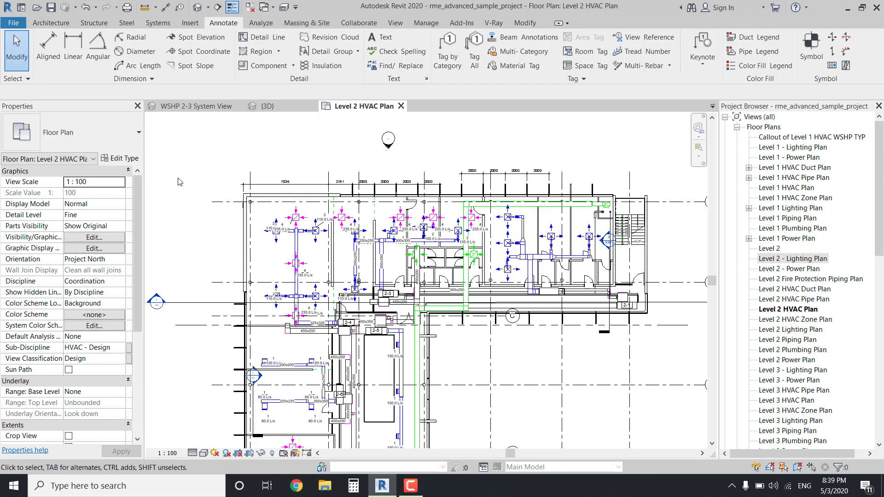
# - Zoom into the upper-left rooms and window-select the diffusers and duct branch, 11 elements
pyautogui.scroll(2, 308, 249)
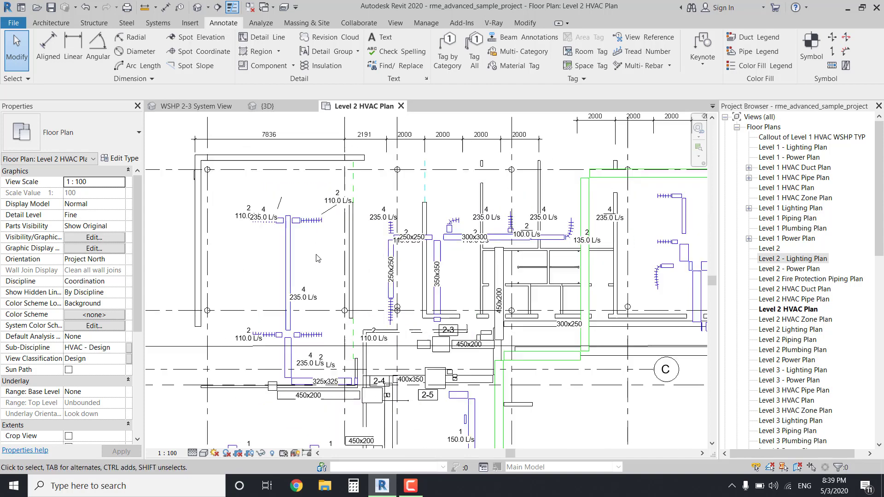
pyautogui.scroll(2, 318, 258)
pyautogui.moveTo(315, 256); pyautogui.dragTo(346, 297, button='middle')
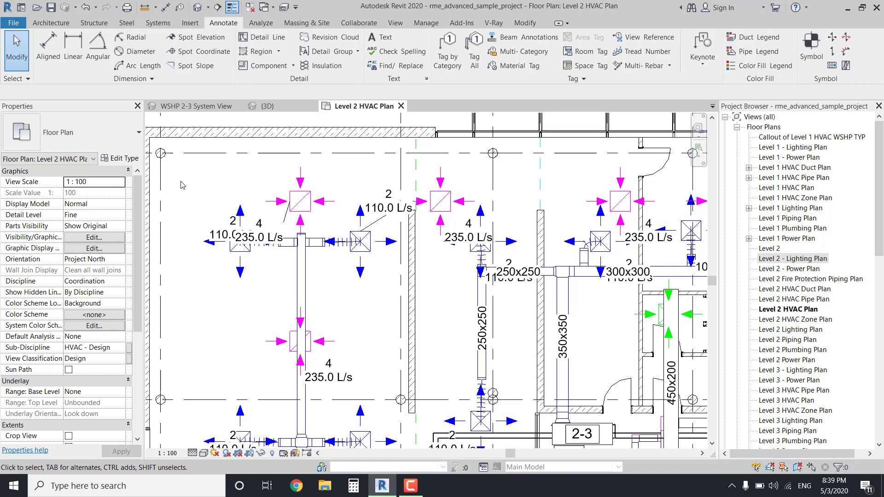
pyautogui.moveTo(177, 179)
pyautogui.mouseDown()
pyautogui.moveTo(218, 261)
pyautogui.moveTo(248, 301)
pyautogui.moveTo(267, 301)
pyautogui.mouseUp()
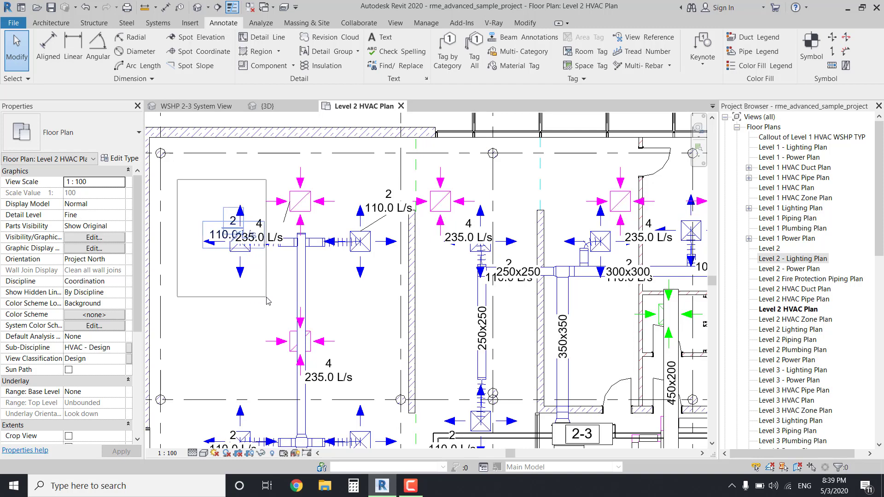
pyautogui.moveTo(267, 302); pyautogui.dragTo(283, 302)
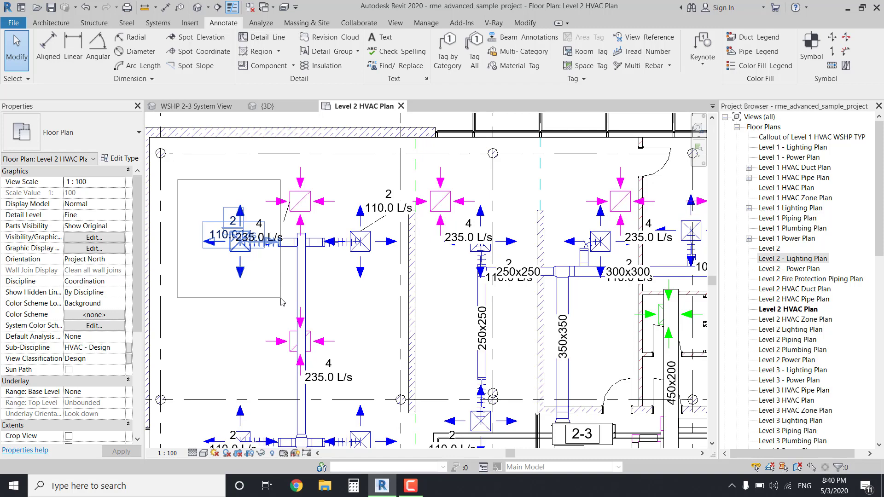
pyautogui.moveTo(281, 299); pyautogui.dragTo(341, 302)
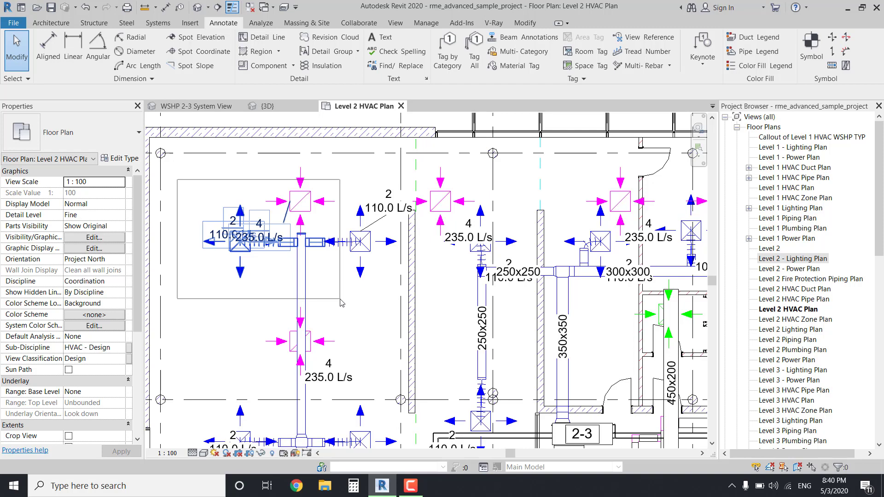
pyautogui.moveTo(341, 302); pyautogui.dragTo(342, 299)
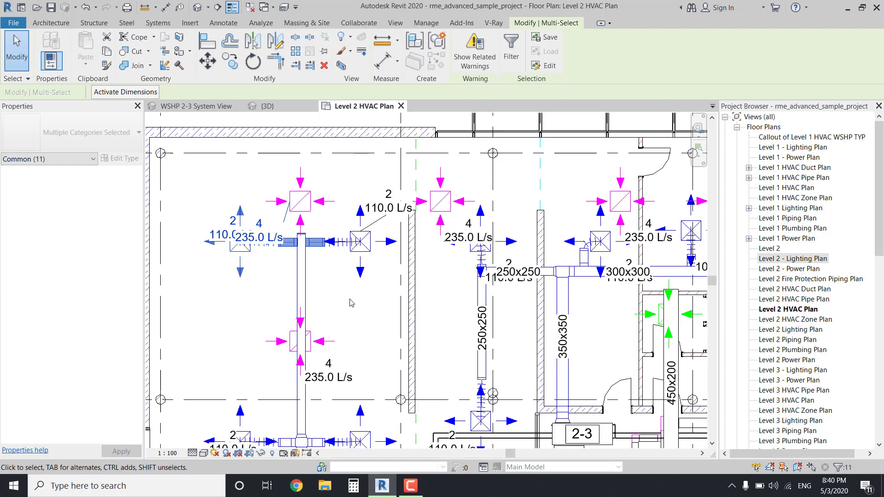
# - Clear the 11-element selection, then try and cancel a window around the upper-wing ductwork
pyautogui.scroll(-3, 351, 302)
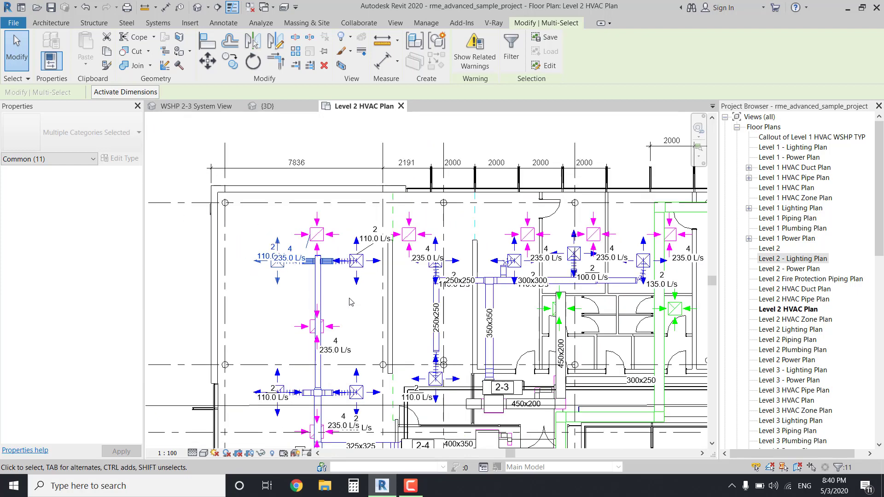
pyautogui.scroll(-3, 350, 299)
pyautogui.moveTo(349, 297); pyautogui.dragTo(348, 296, button='middle')
pyautogui.scroll(-2, 343, 292)
pyautogui.scroll(-2, 322, 277)
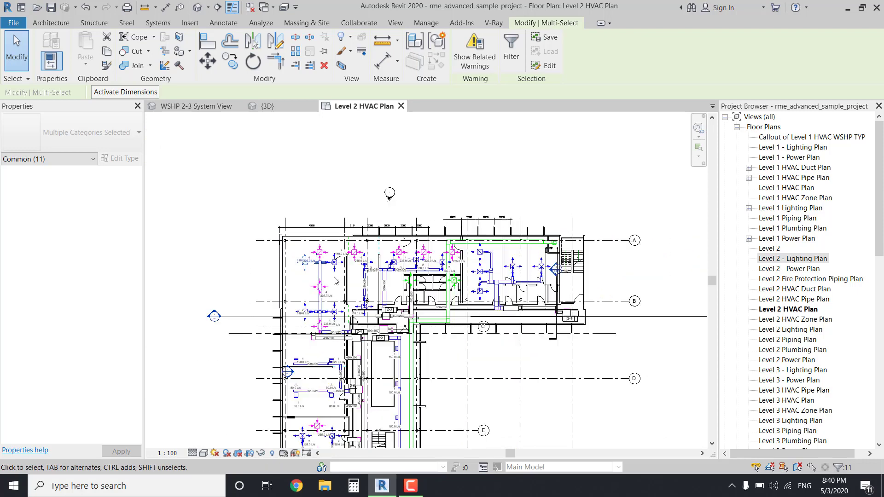
pyautogui.press('Escape')
pyautogui.moveTo(263, 213); pyautogui.dragTo(434, 357)
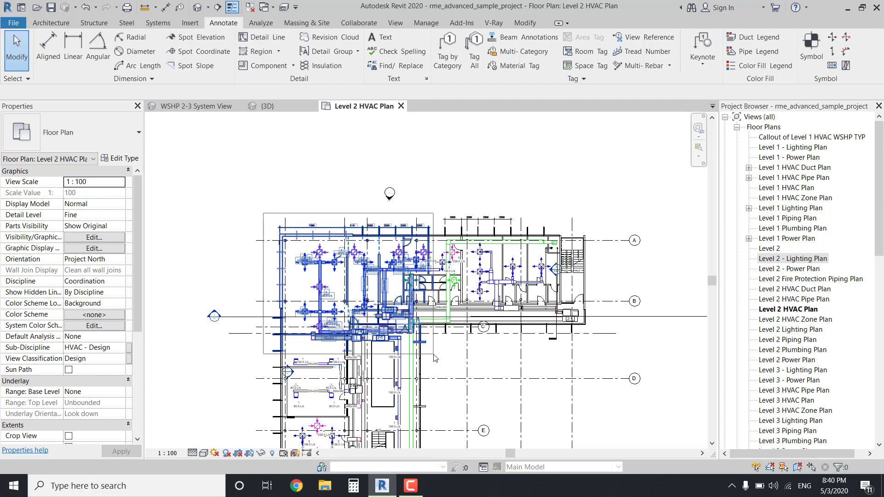
pyautogui.moveTo(434, 357)
pyautogui.mouseDown()
pyautogui.moveTo(391, 298)
pyautogui.moveTo(300, 255)
pyautogui.mouseUp()
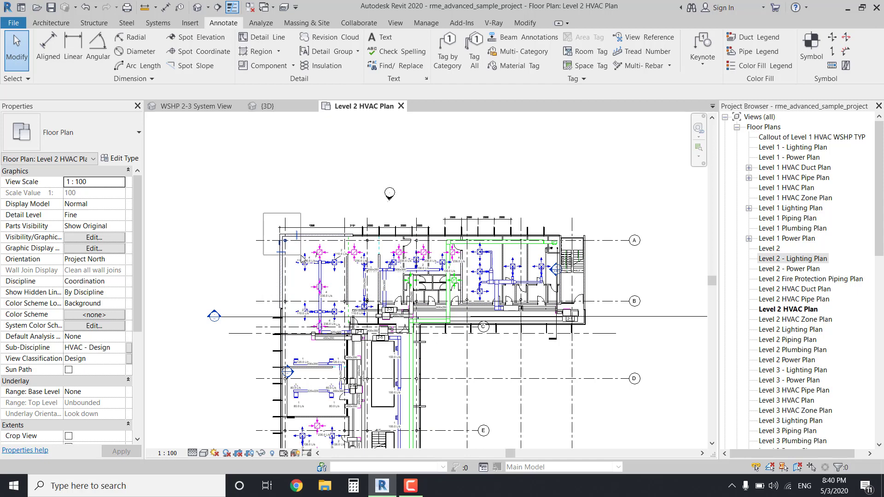
pyautogui.moveTo(300, 255); pyautogui.dragTo(361, 315)
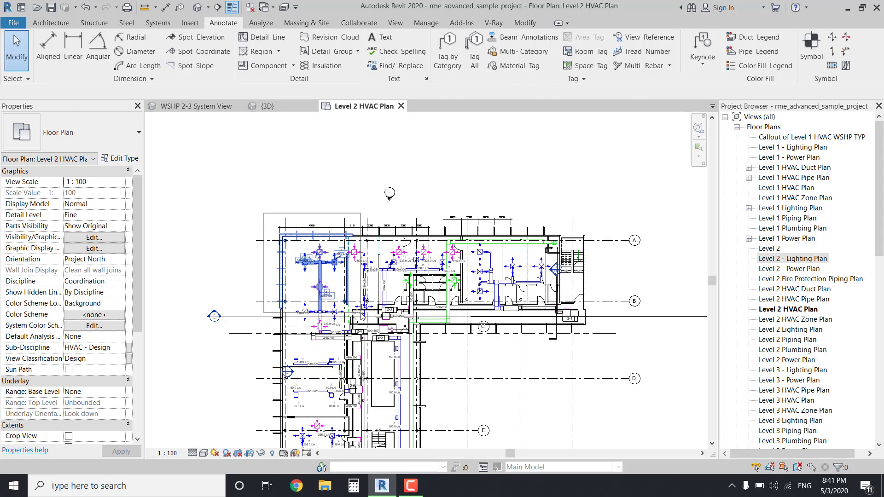
pyautogui.moveTo(362, 317); pyautogui.dragTo(424, 357)
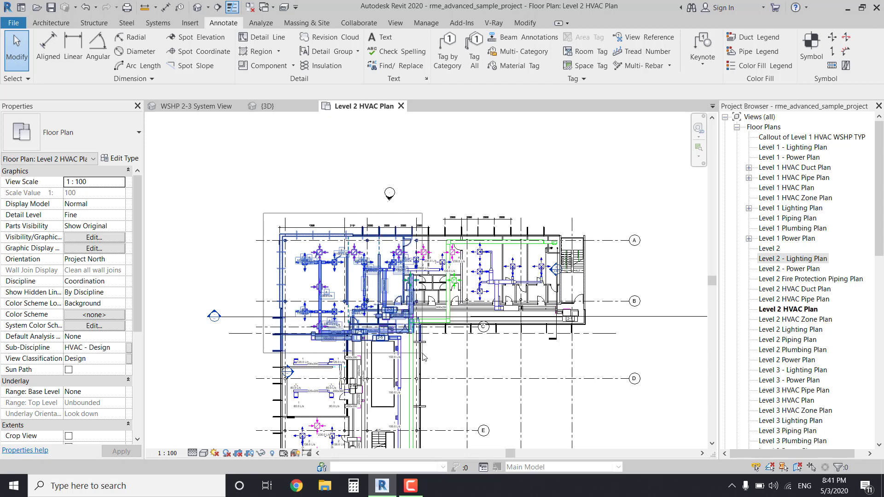
pyautogui.press('Escape')
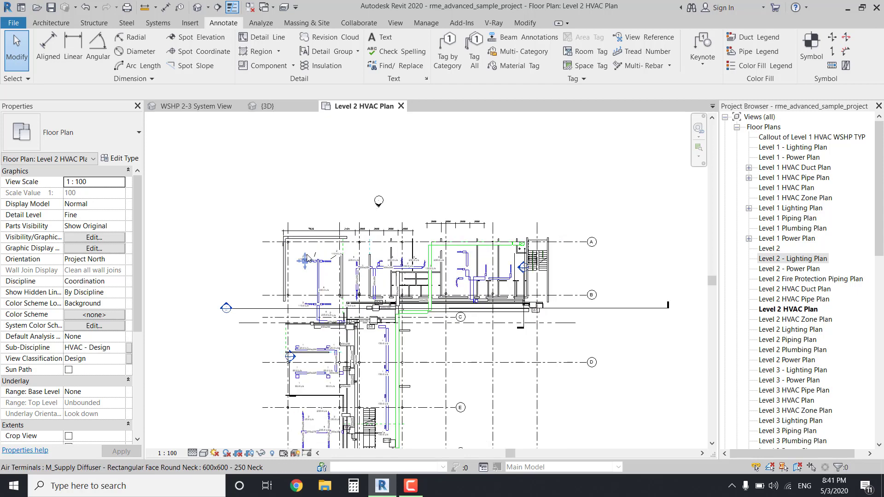
# - Zoom in and select only the 110.0 L/s M_Supply Diffuser, Mark 109
pyautogui.scroll(2, 331, 270)
pyautogui.scroll(5, 332, 270)
pyautogui.scroll(1, 346, 293)
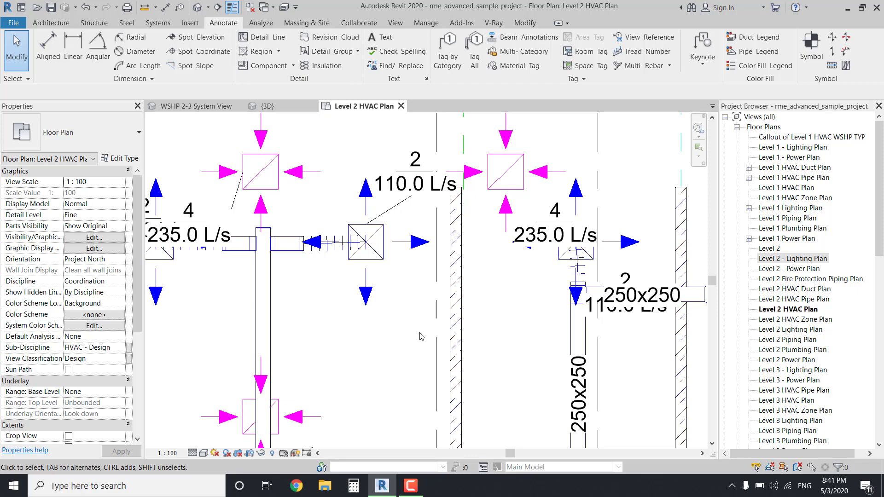
pyautogui.moveTo(419, 332); pyautogui.dragTo(386, 320)
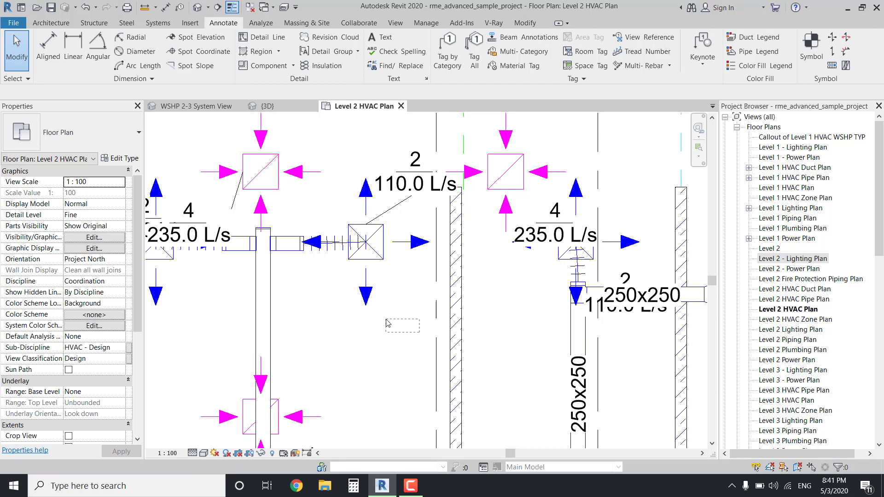
pyautogui.moveTo(386, 319); pyautogui.dragTo(352, 305)
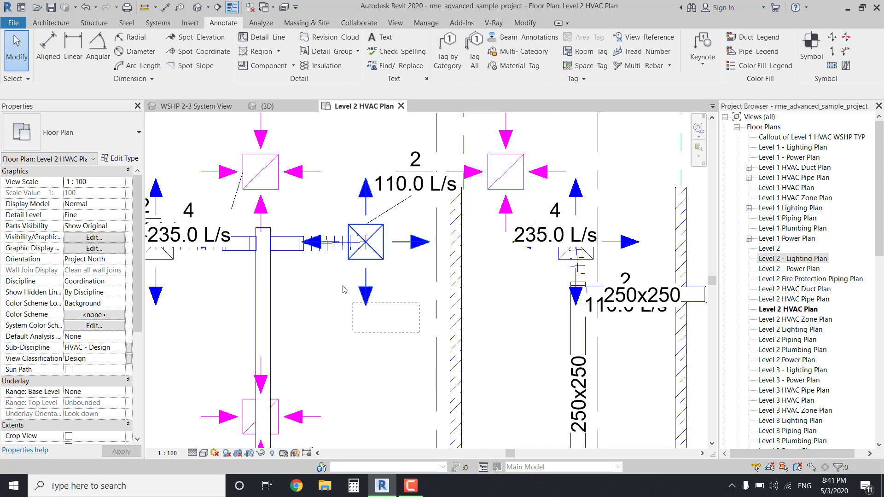
pyautogui.click(346, 289)
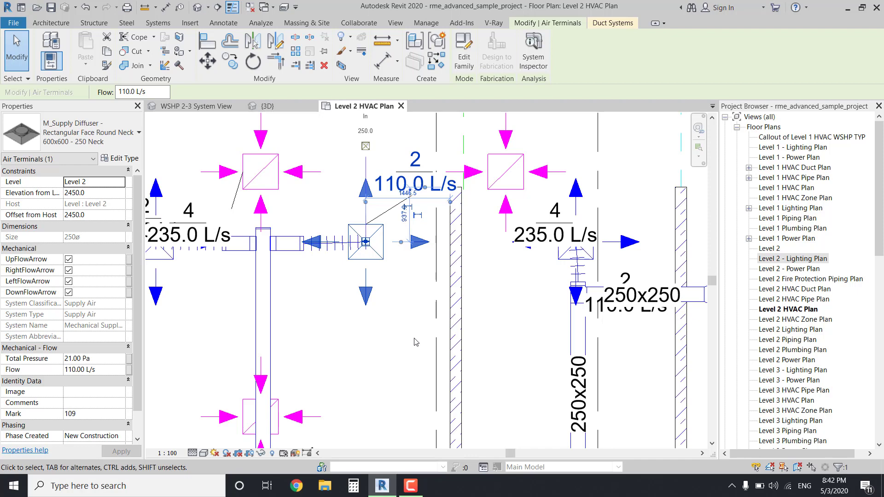
# - Clear the diffuser, window-select the two takeoff fittings at the duct tee, then deselect
pyautogui.scroll(-1, 416, 342)
pyautogui.scroll(-1, 415, 342)
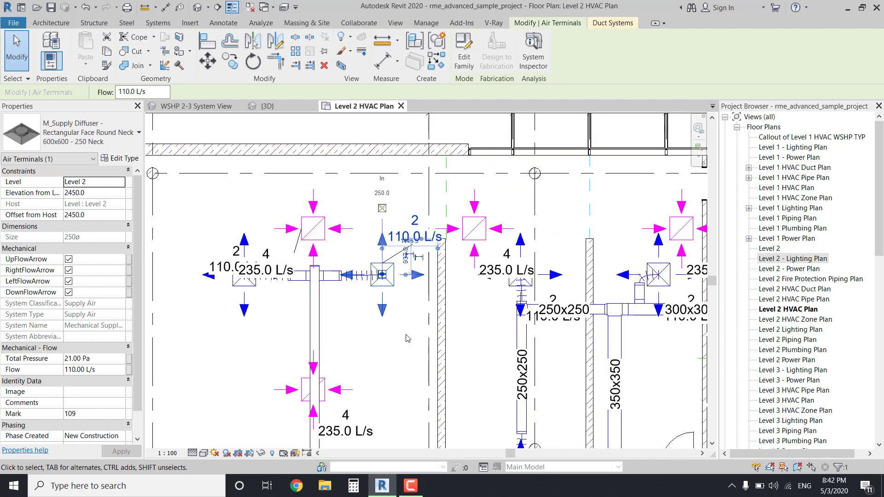
pyautogui.click(347, 322)
pyautogui.scroll(2, 322, 274)
pyautogui.scroll(1, 322, 274)
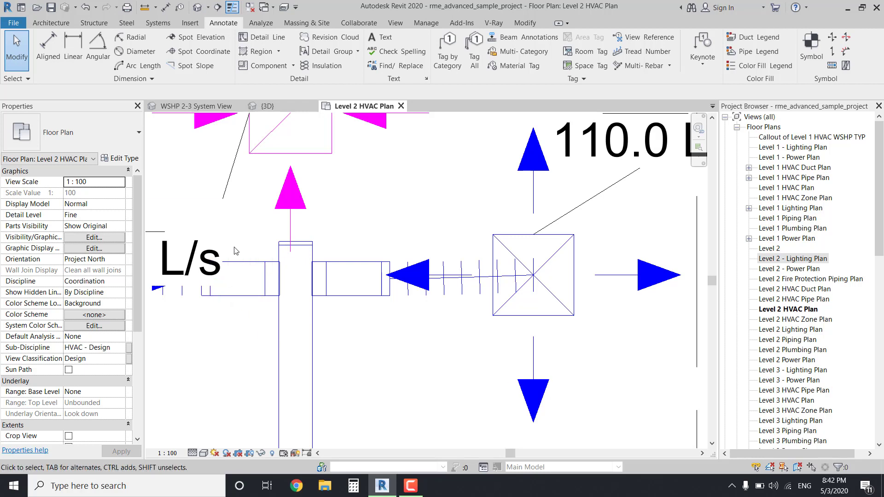
pyautogui.moveTo(234, 247); pyautogui.dragTo(364, 358)
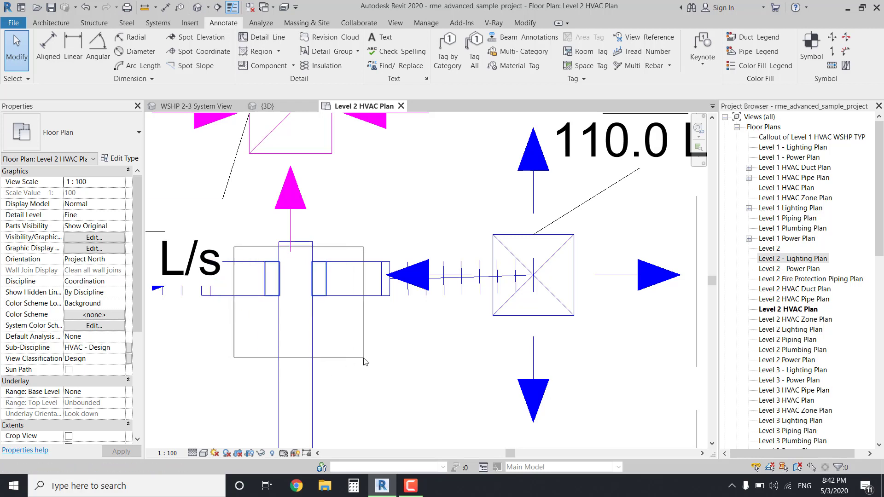
pyautogui.moveTo(363, 358); pyautogui.dragTo(364, 358)
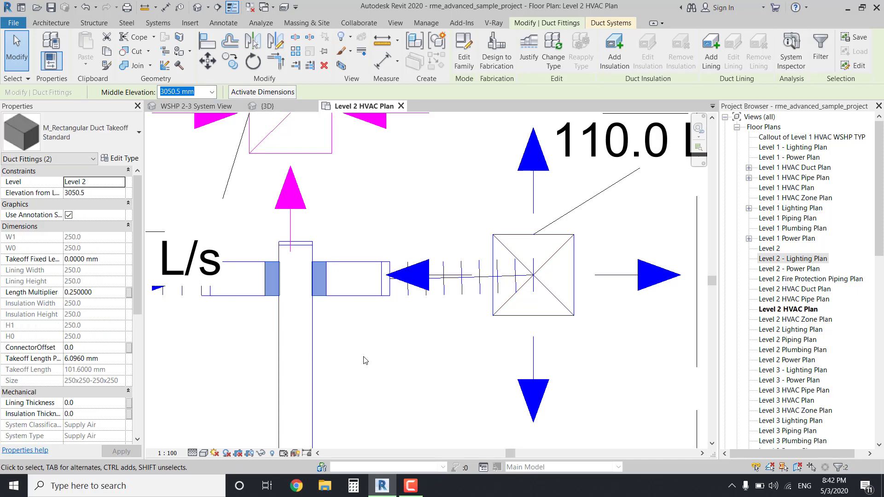
pyautogui.press('Escape')
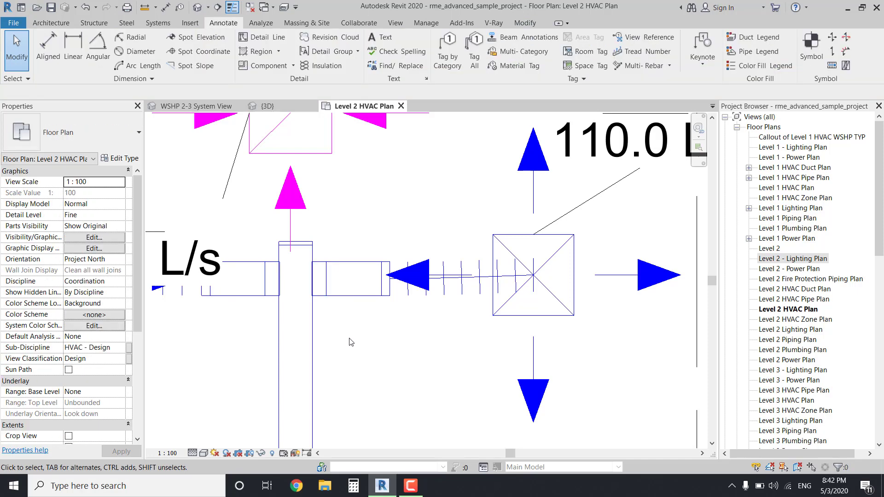
# - Crossing-select the five ducts and fittings at the tee, clear them, and zoom out to the whole plan
pyautogui.moveTo(348, 337)
pyautogui.mouseDown()
pyautogui.moveTo(246, 254)
pyautogui.moveTo(243, 261)
pyautogui.mouseUp()
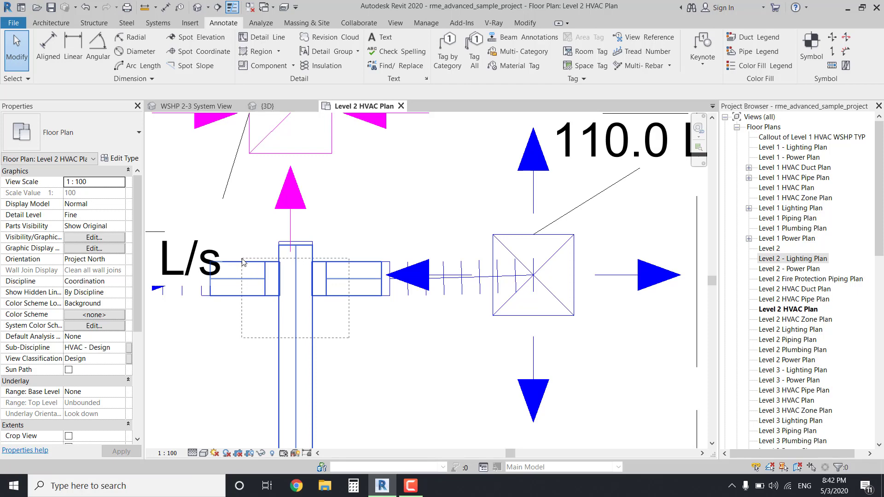
pyautogui.moveTo(242, 261); pyautogui.dragTo(238, 250)
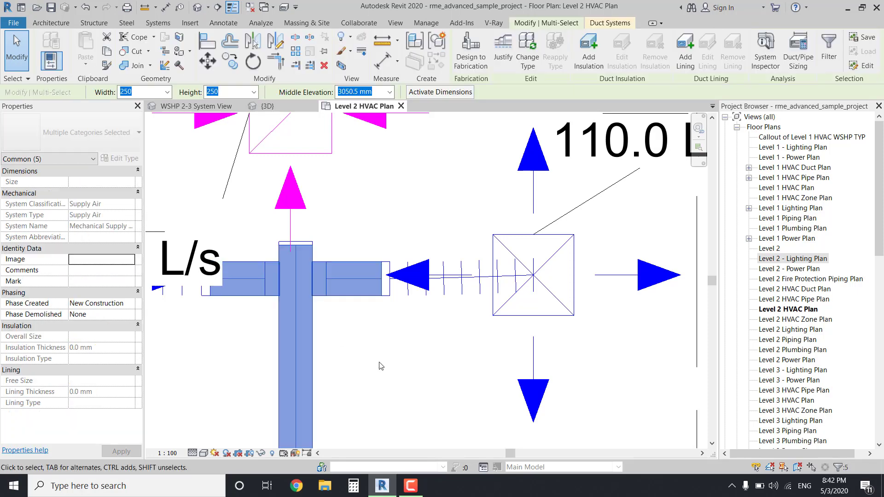
pyautogui.click(380, 366)
pyautogui.scroll(-2, 380, 359)
pyautogui.scroll(-3, 368, 322)
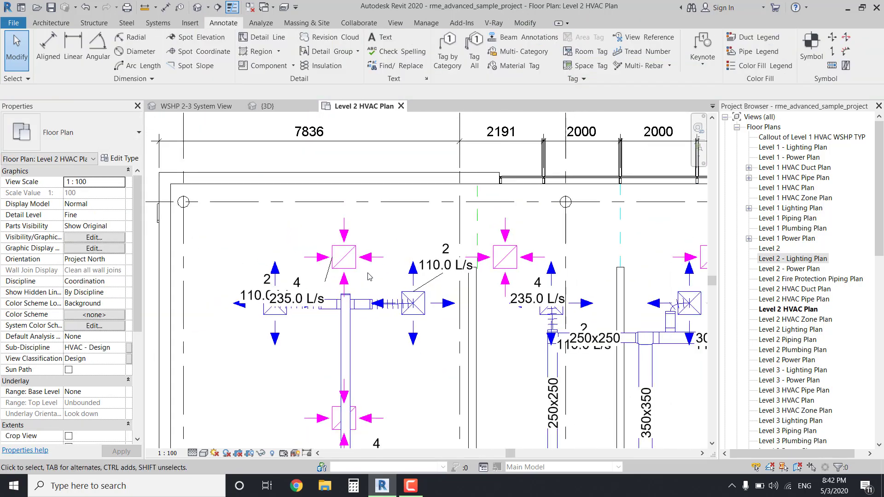
pyautogui.scroll(-3, 374, 258)
pyautogui.scroll(-3, 374, 258)
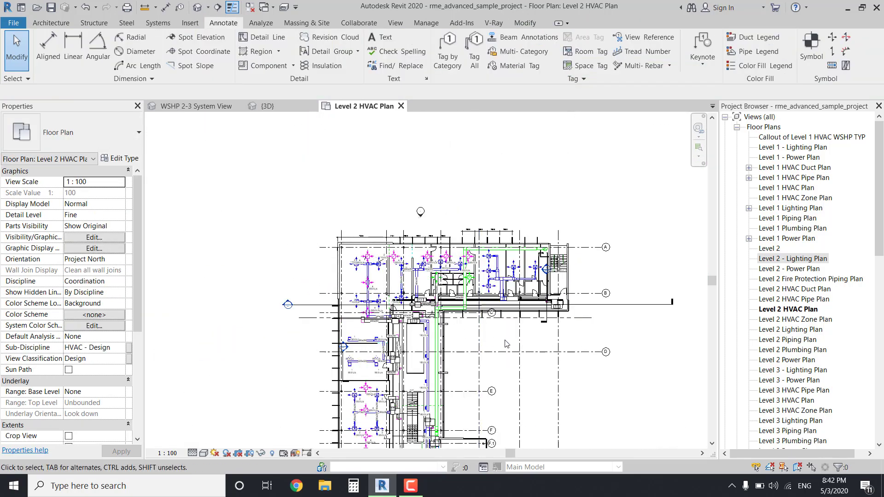
# - Window-select all 825 elements in the upper wing and bring up the category Filter
pyautogui.moveTo(479, 341); pyautogui.dragTo(440, 334, button='middle')
pyautogui.scroll(-2, 442, 332)
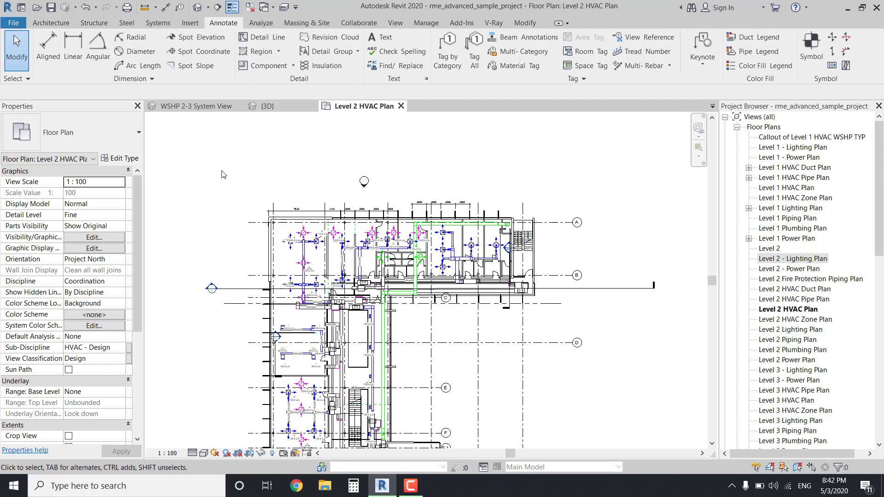
pyautogui.moveTo(213, 137); pyautogui.dragTo(570, 411)
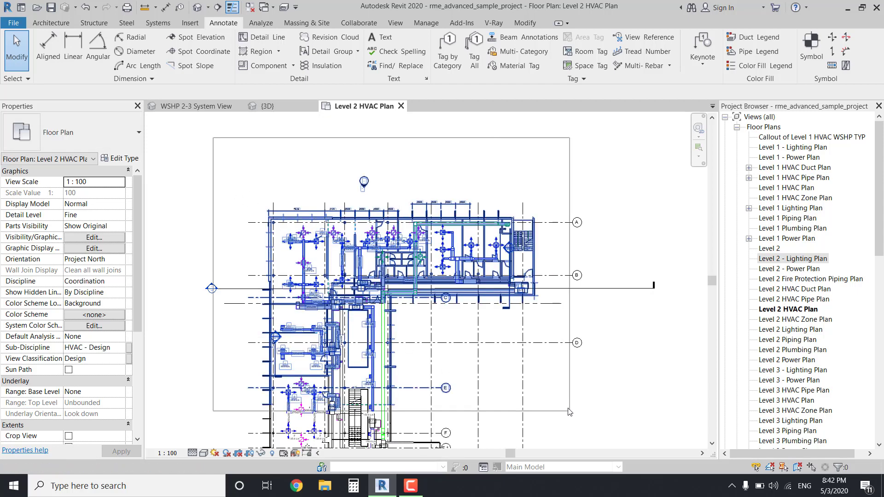
pyautogui.moveTo(570, 411); pyautogui.dragTo(567, 408)
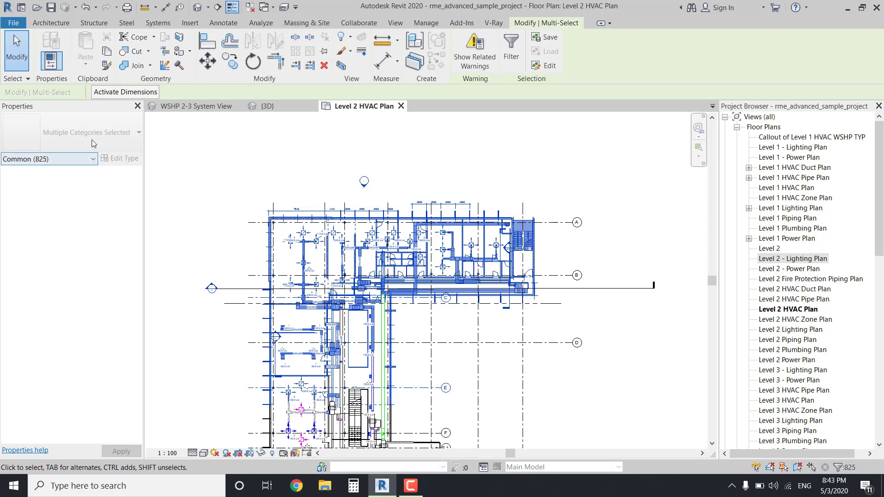
pyautogui.click(514, 48)
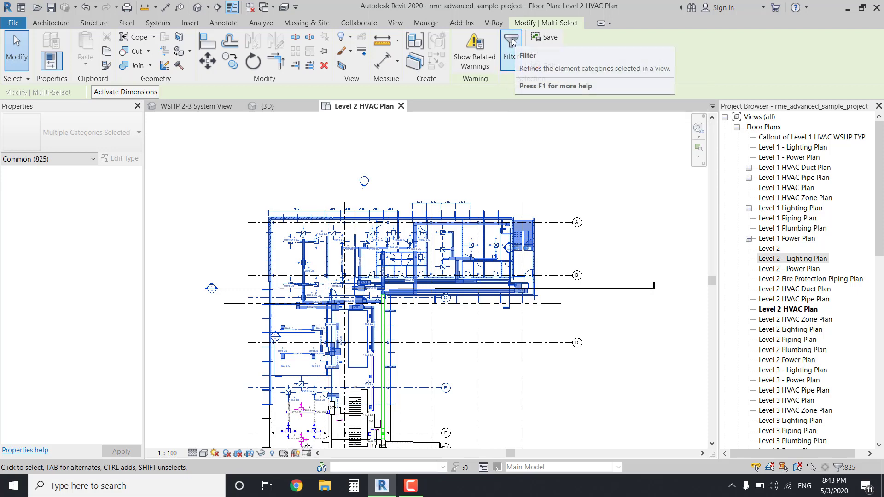
pyautogui.click(512, 41)
# - Filter the selection to the Doors category only, leaving 24 doors selected
pyautogui.moveTo(536, 178)
pyautogui.mouseDown()
pyautogui.moveTo(517, 162)
pyautogui.moveTo(514, 48)
pyautogui.mouseUp()
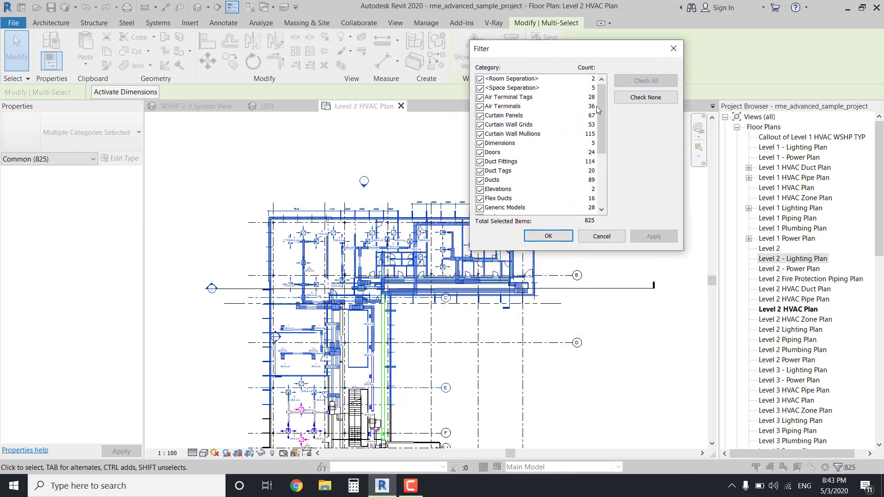
pyautogui.moveTo(602, 105); pyautogui.dragTo(606, 180)
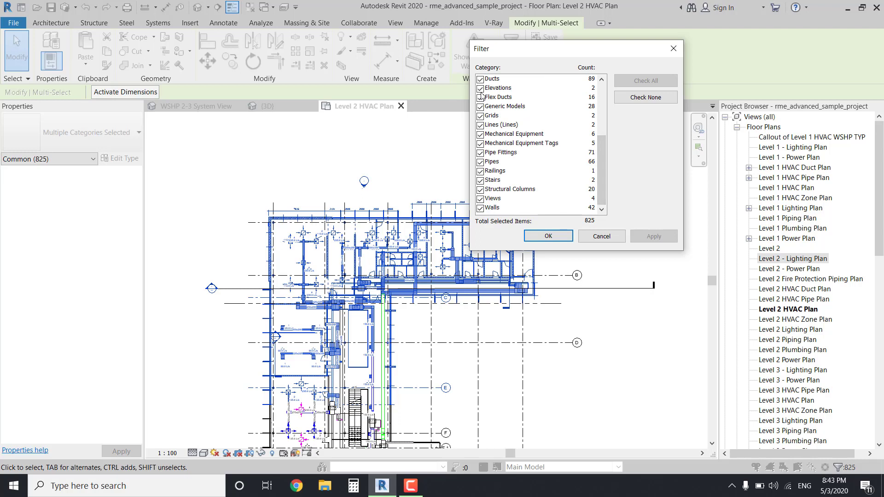
pyautogui.moveTo(602, 178); pyautogui.dragTo(603, 110)
pyautogui.click(639, 98)
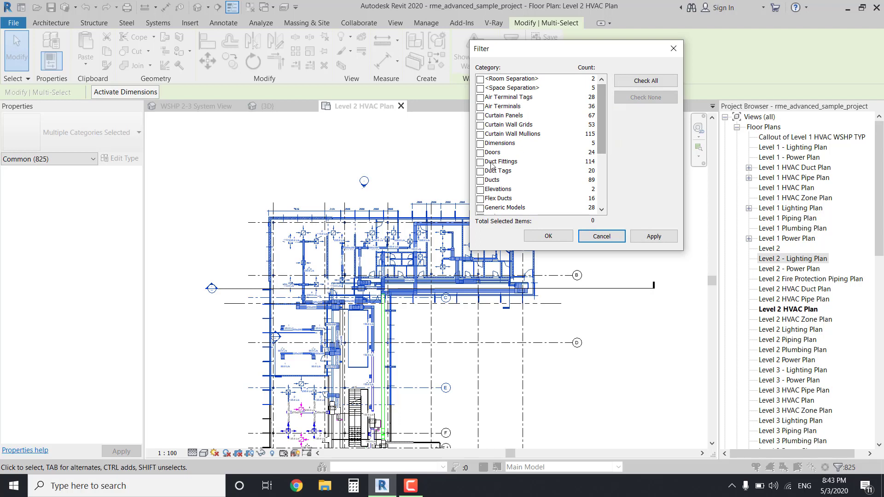
pyautogui.click(481, 153)
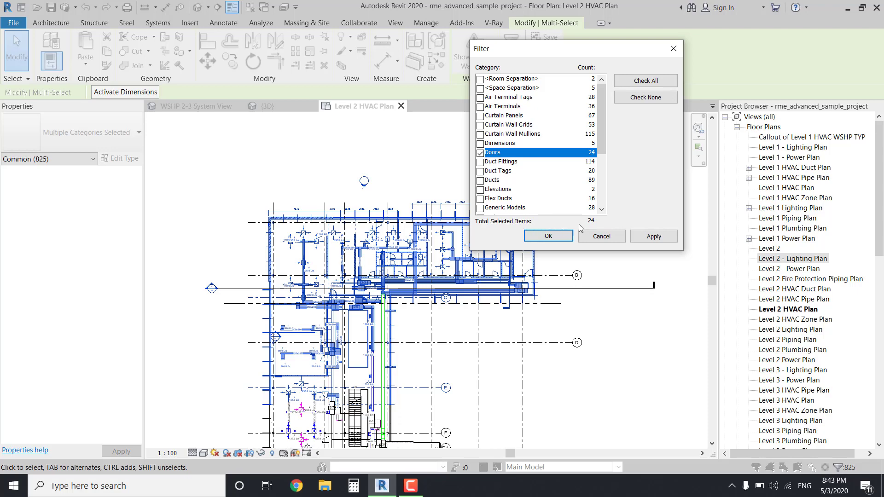
pyautogui.click(552, 237)
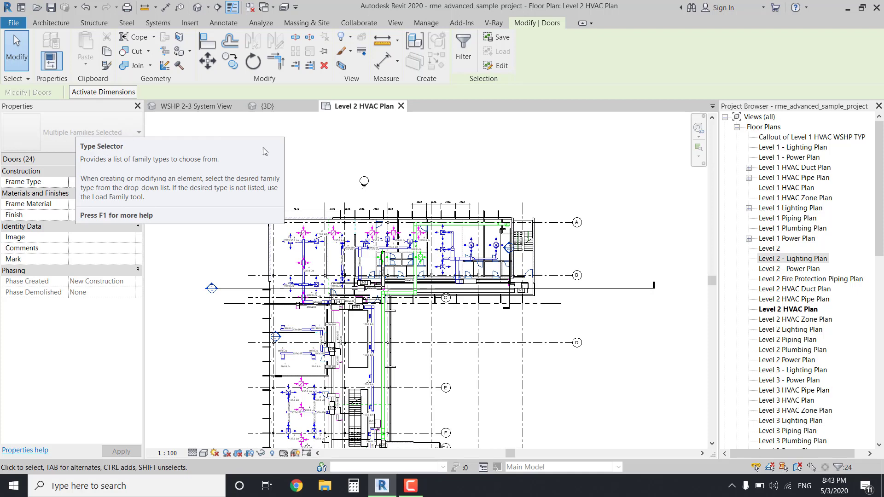
# - Zoom and pan, then window-select 613 elements across the upper wing
pyautogui.scroll(4, 474, 318)
pyautogui.scroll(4, 474, 317)
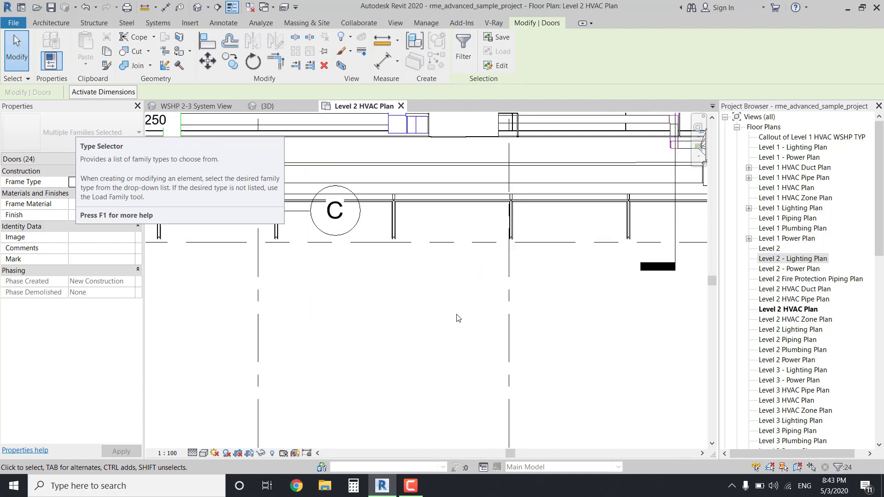
pyautogui.moveTo(458, 317); pyautogui.dragTo(507, 397, button='middle')
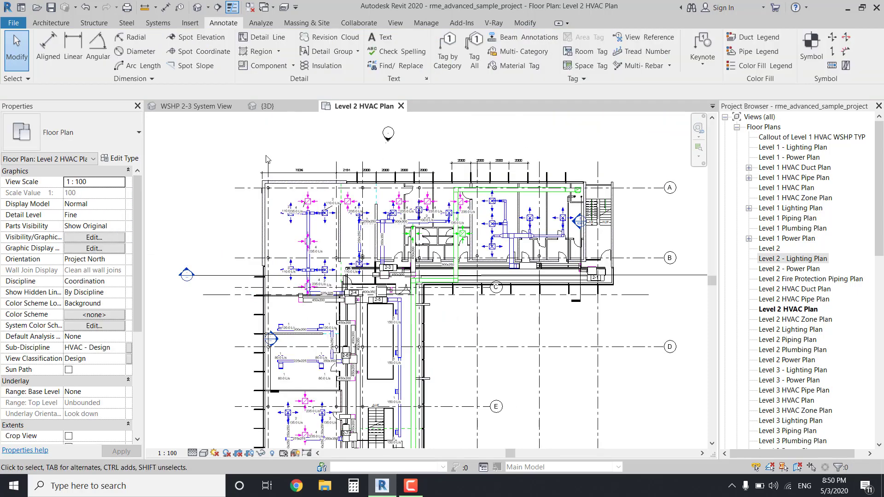
pyautogui.moveTo(208, 136); pyautogui.dragTo(628, 333)
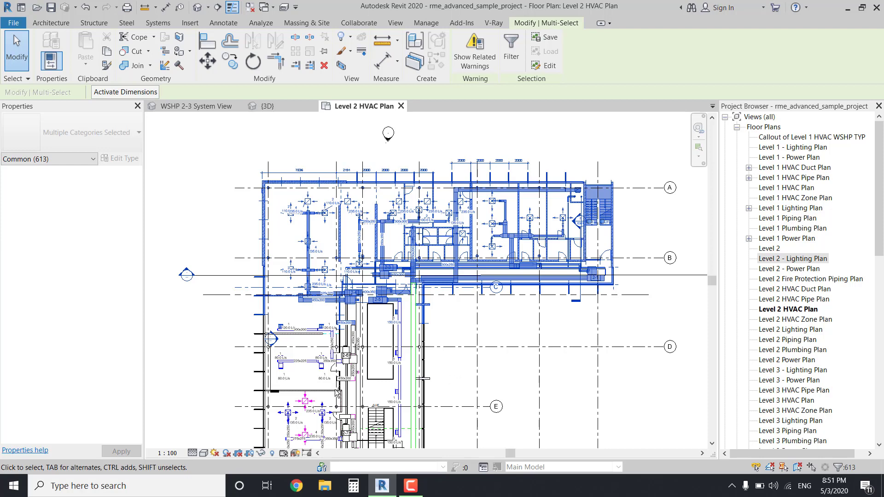
# - Ctrl-window the lower-left ducts to grow the selection to 772 elements
pyautogui.moveTo(222, 312)
pyautogui.mouseDown()
pyautogui.moveTo(367, 392)
pyautogui.moveTo(489, 424)
pyautogui.mouseUp()
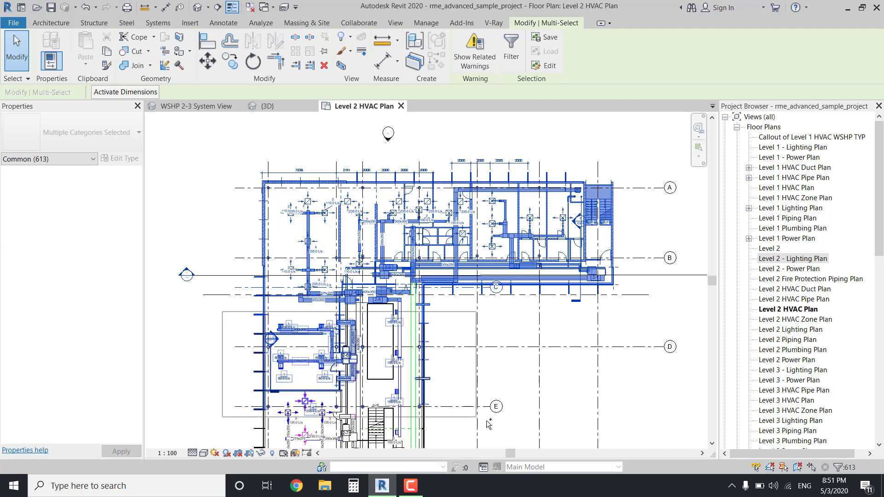
pyautogui.moveTo(488, 424); pyautogui.dragTo(489, 421)
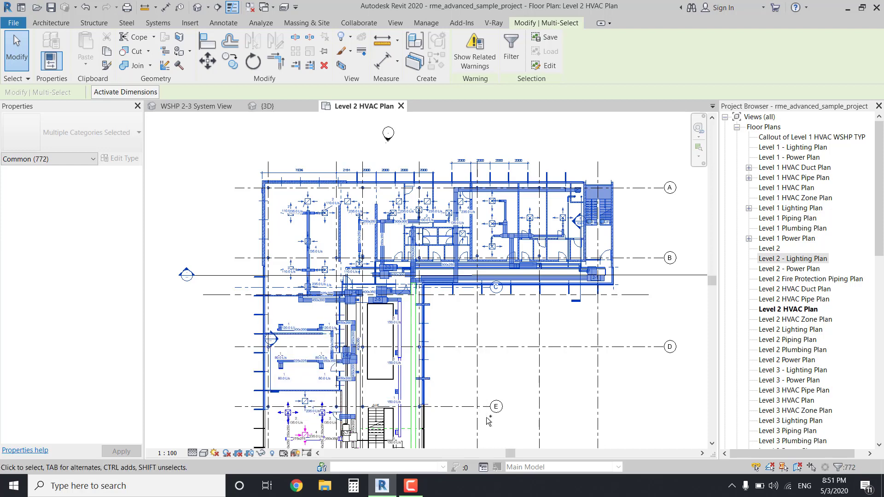